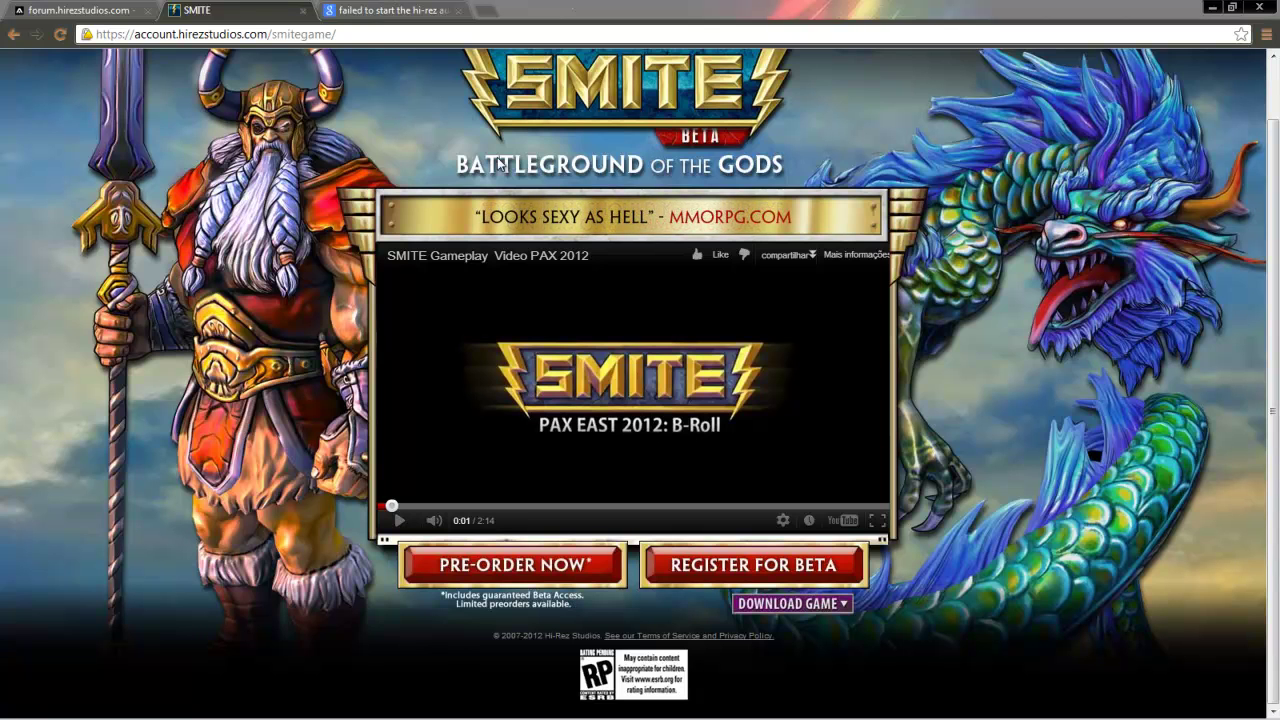
Step: Check the Google results for the "failed to start the hi-rez authenticate and update service" error and return to the SMITE page
left_click(392, 9)
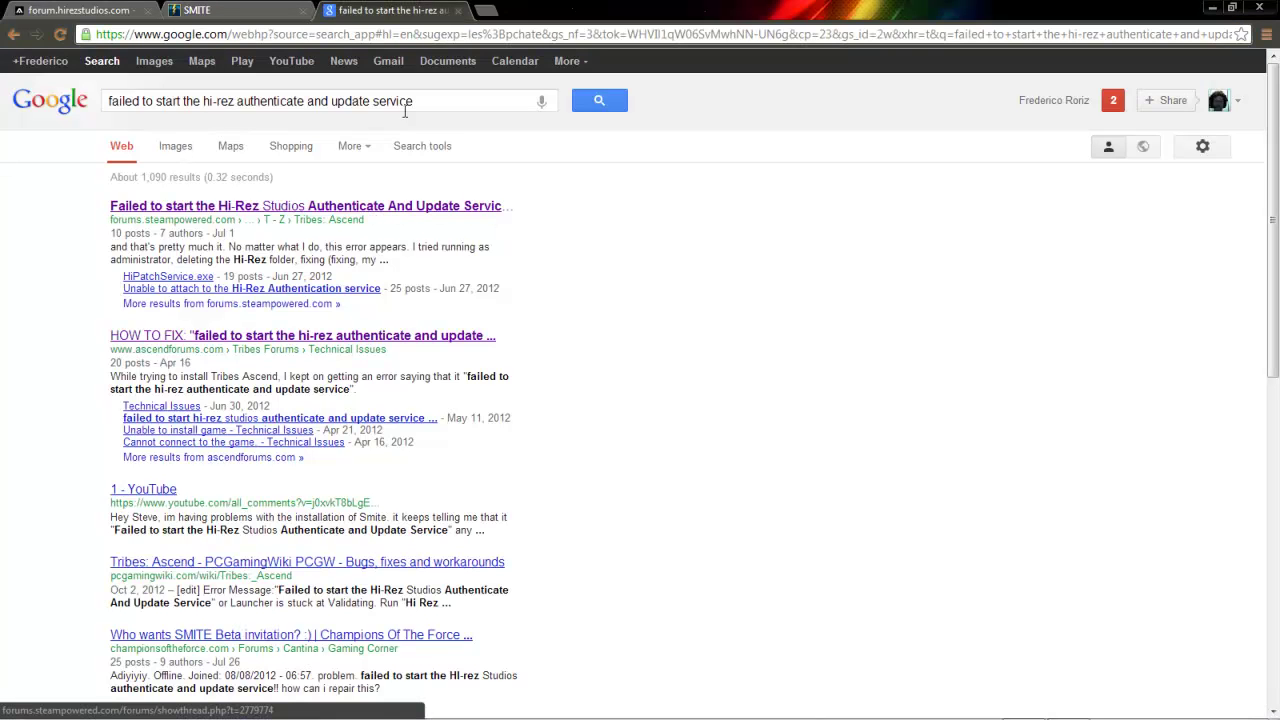
left_click_drag(530, 101, 220, 152)
key("ctrl+shift+Tab")
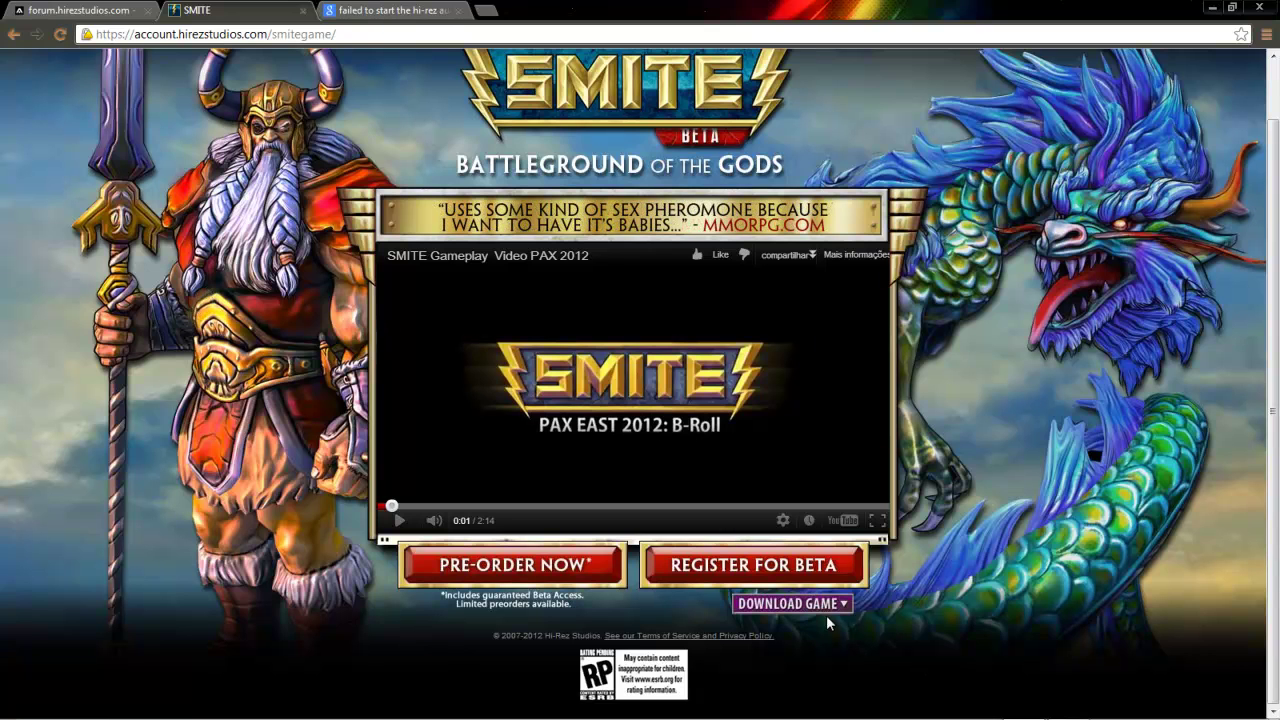
Step: Download the game installer InstallHiRezGamesEnglish.exe from the SMITE page and run it, allowing the security warning
left_click(845, 632)
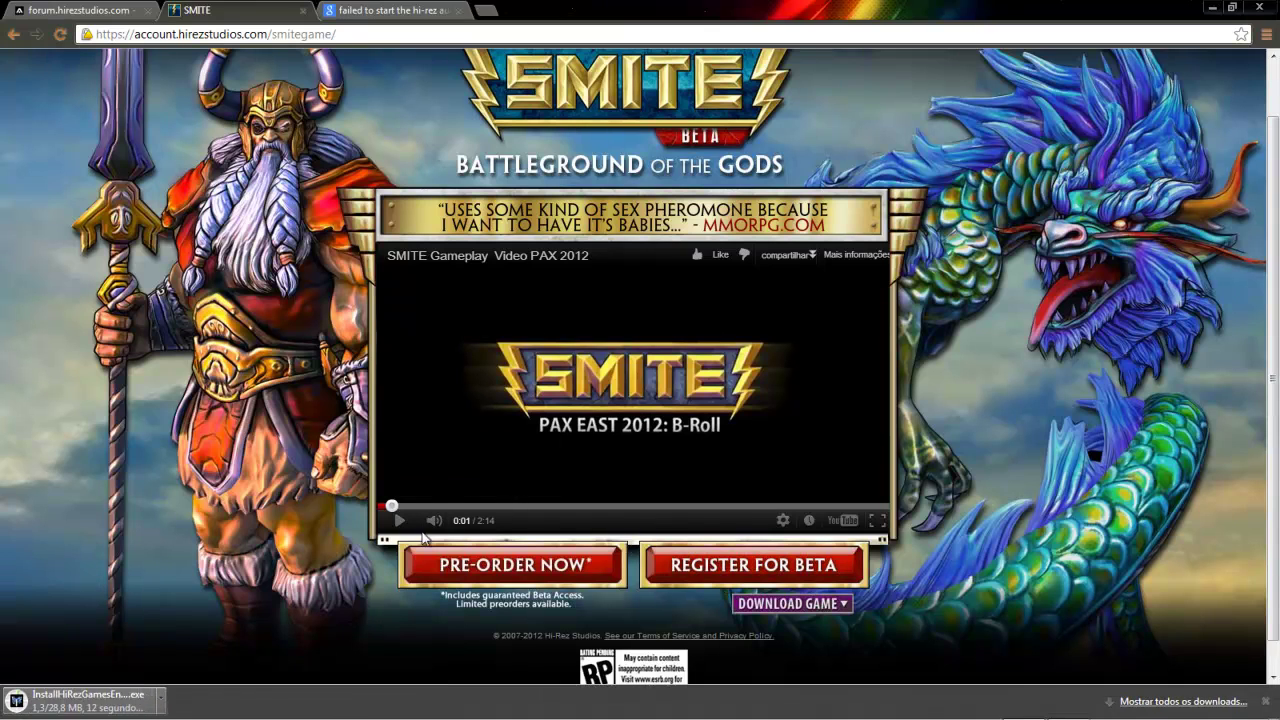
mouse_move(82, 678)
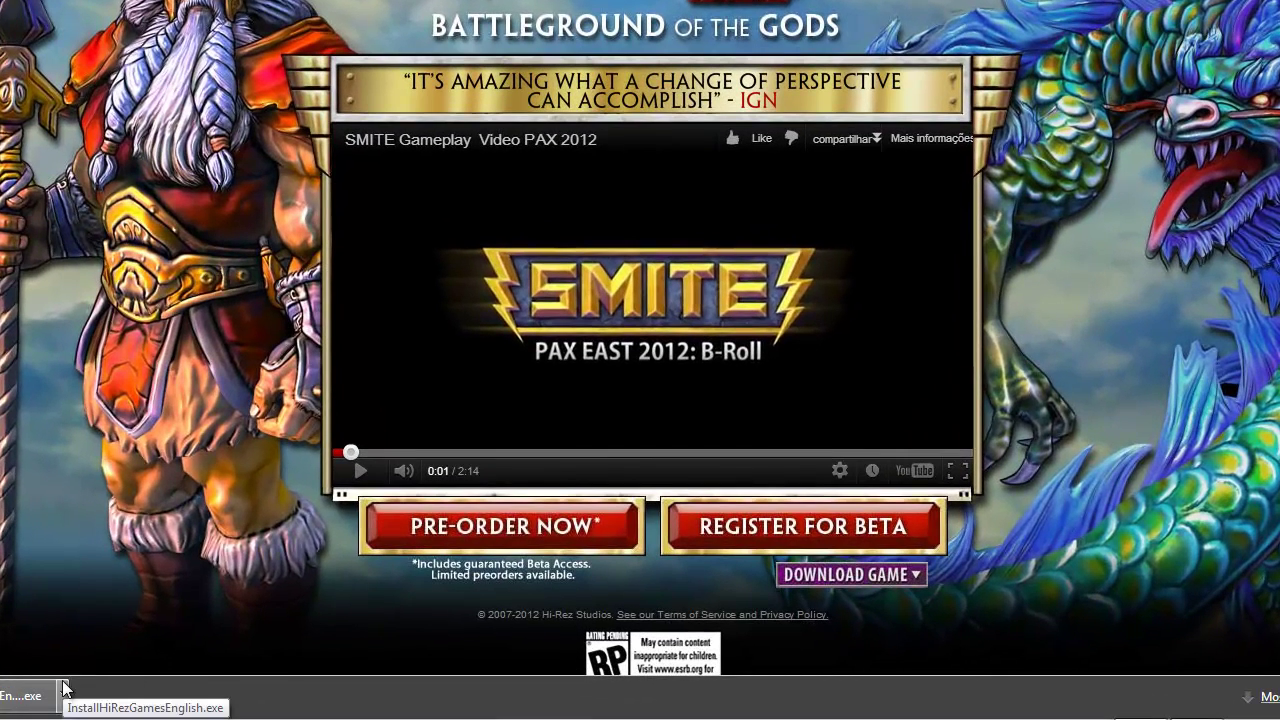
left_click(63, 690)
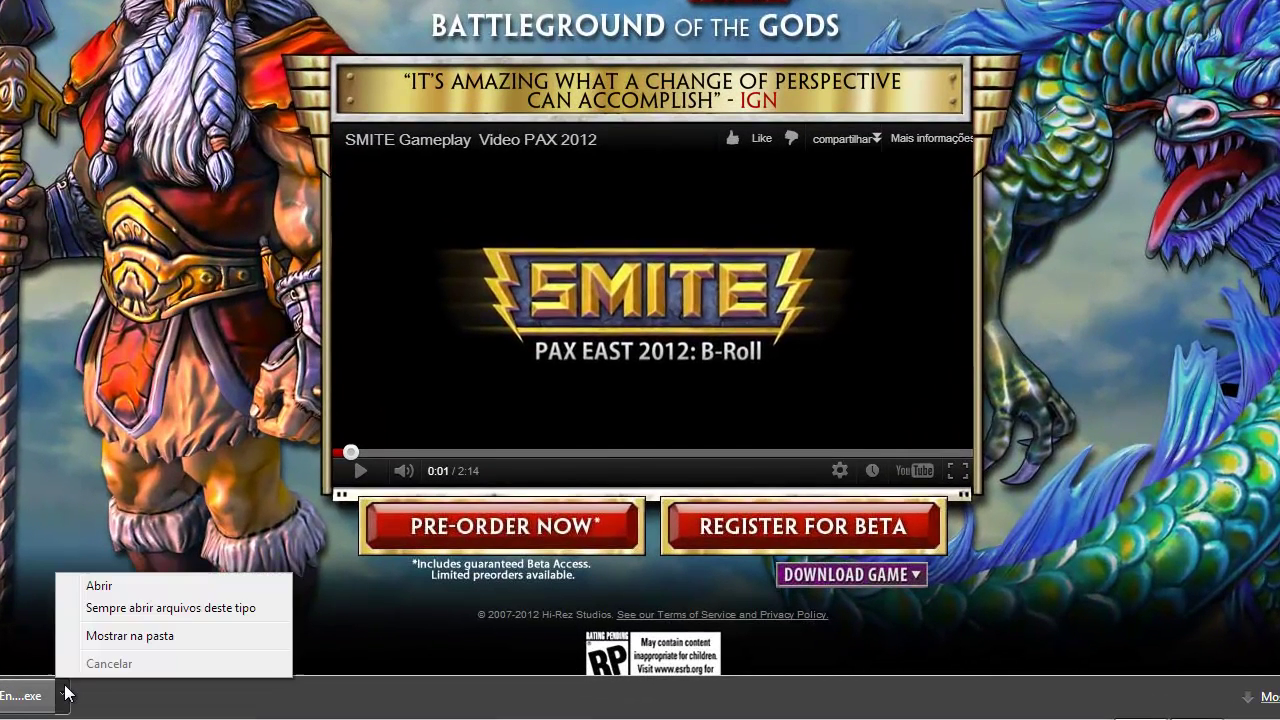
left_click(127, 638)
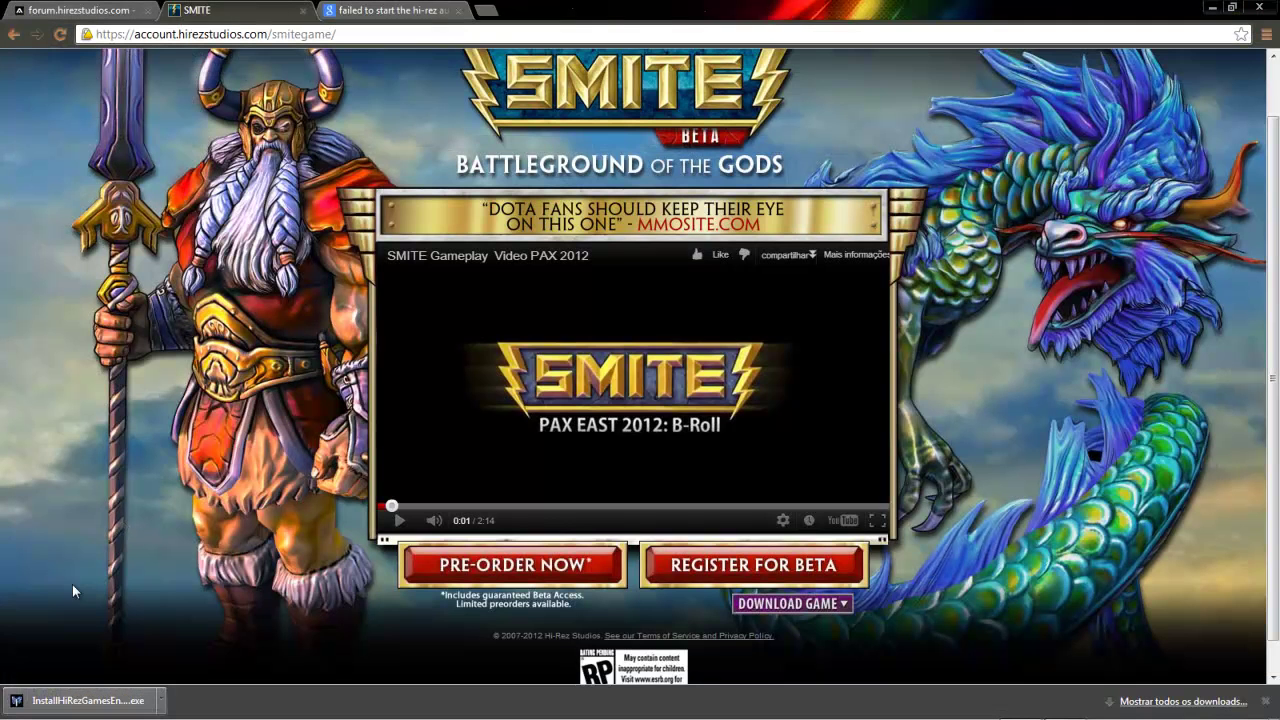
left_click(82, 697)
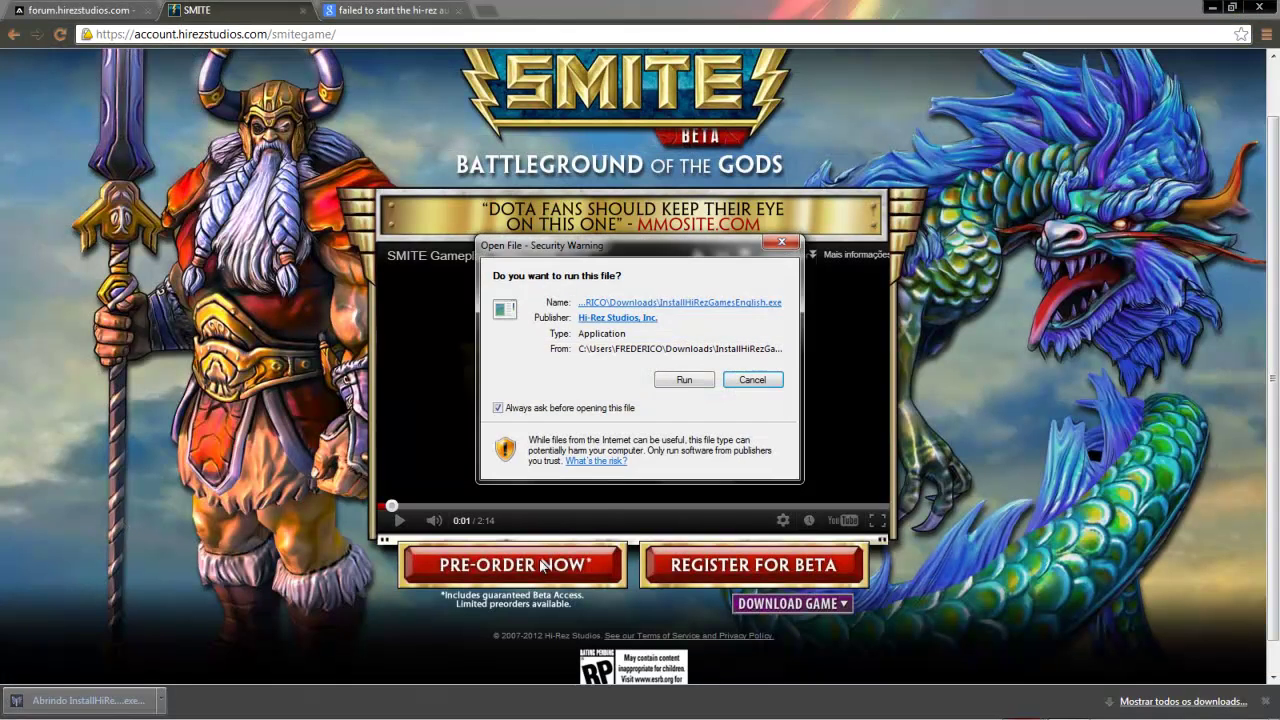
left_click(672, 380)
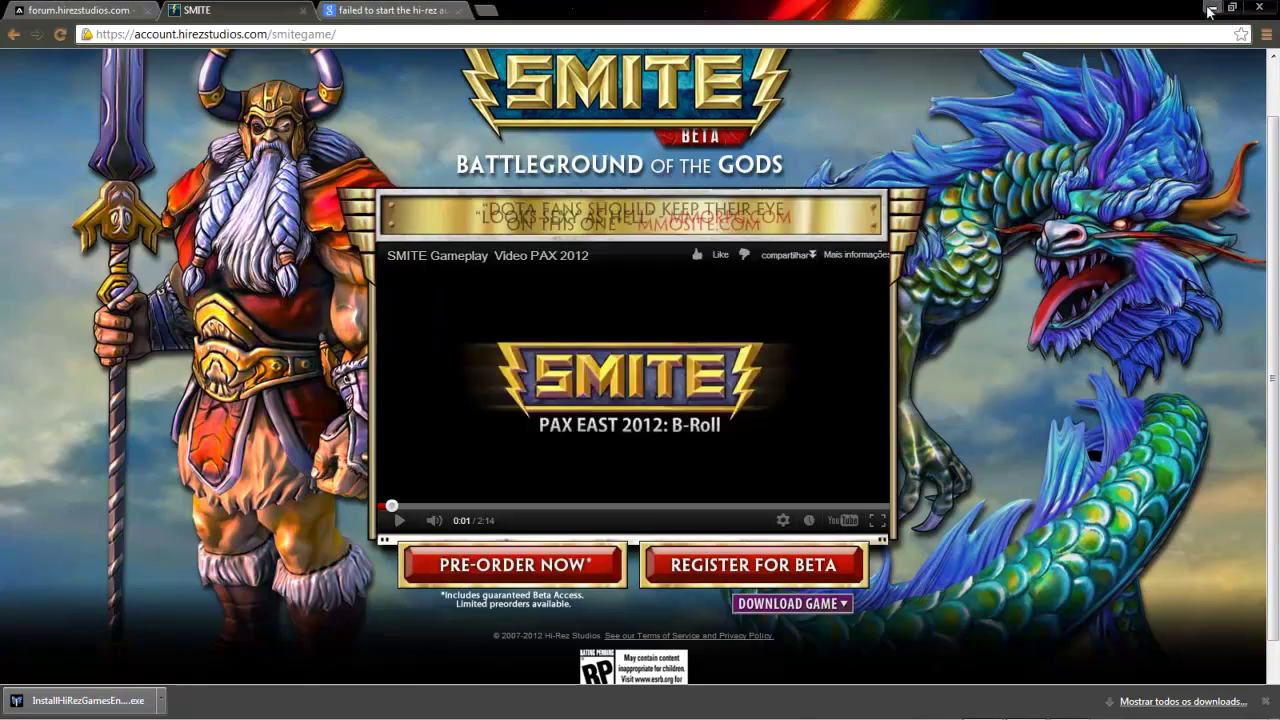
Step: Minimize the browser, proceed past the setup wizard's welcome page and choose Smite Closed Beta as the game to install
left_click(1210, 8)
left_click_drag(680, 217, 1075, 341)
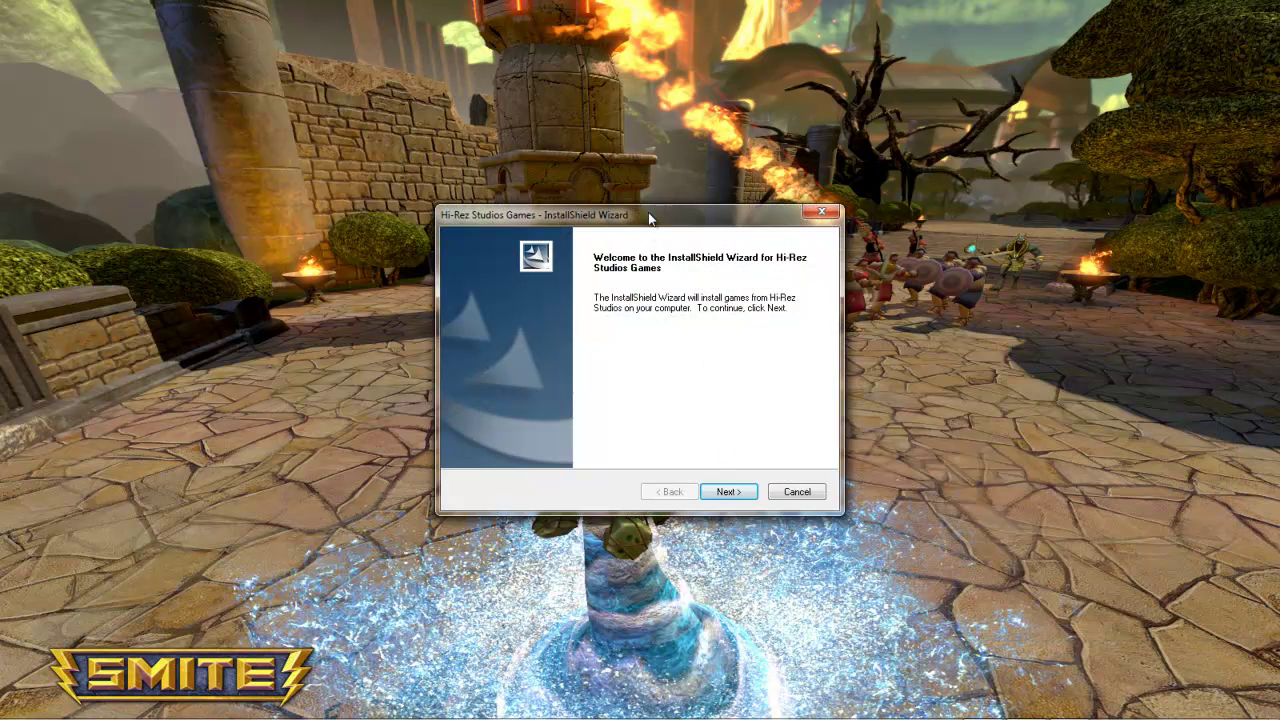
left_click(733, 493)
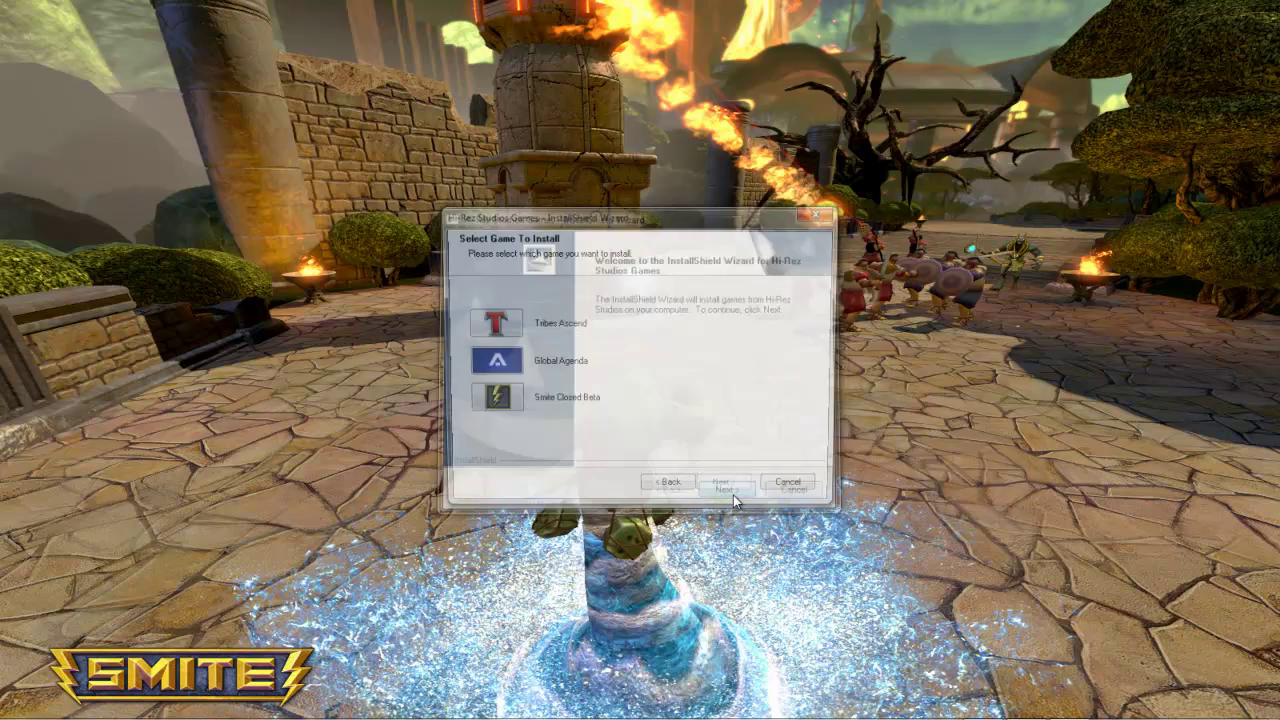
left_click_drag(605, 226, 969, 206)
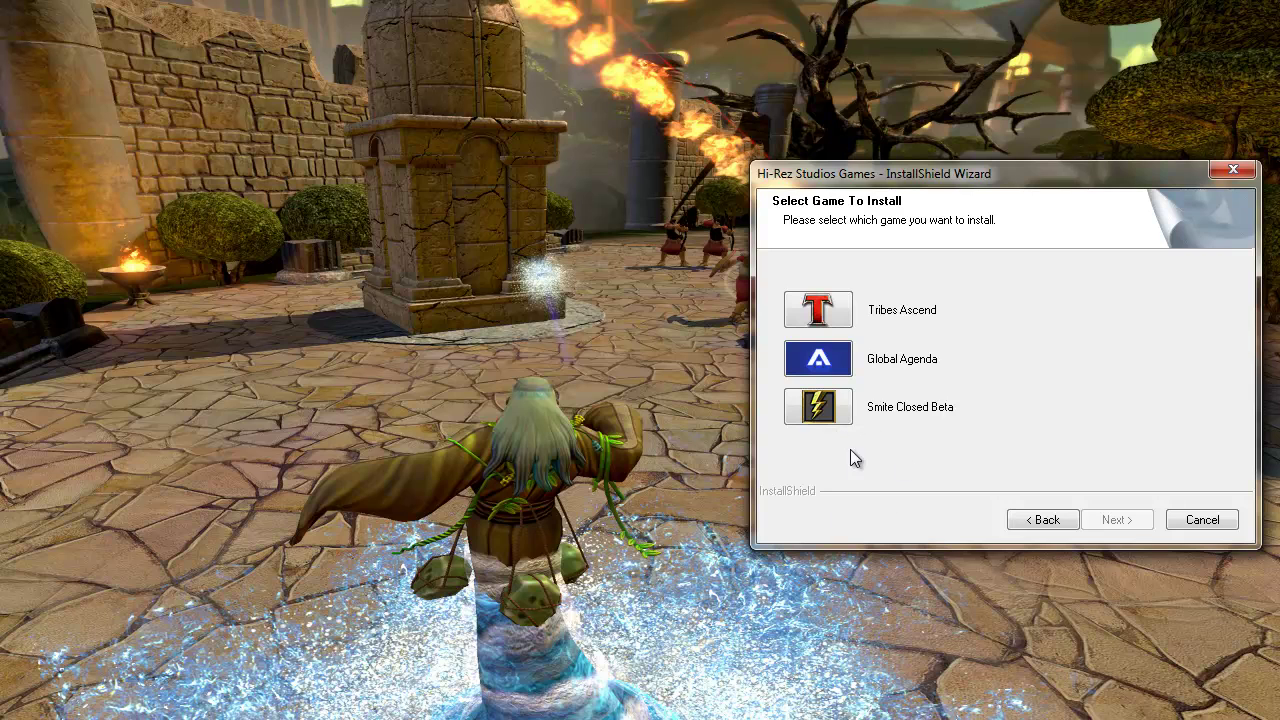
left_click(819, 406)
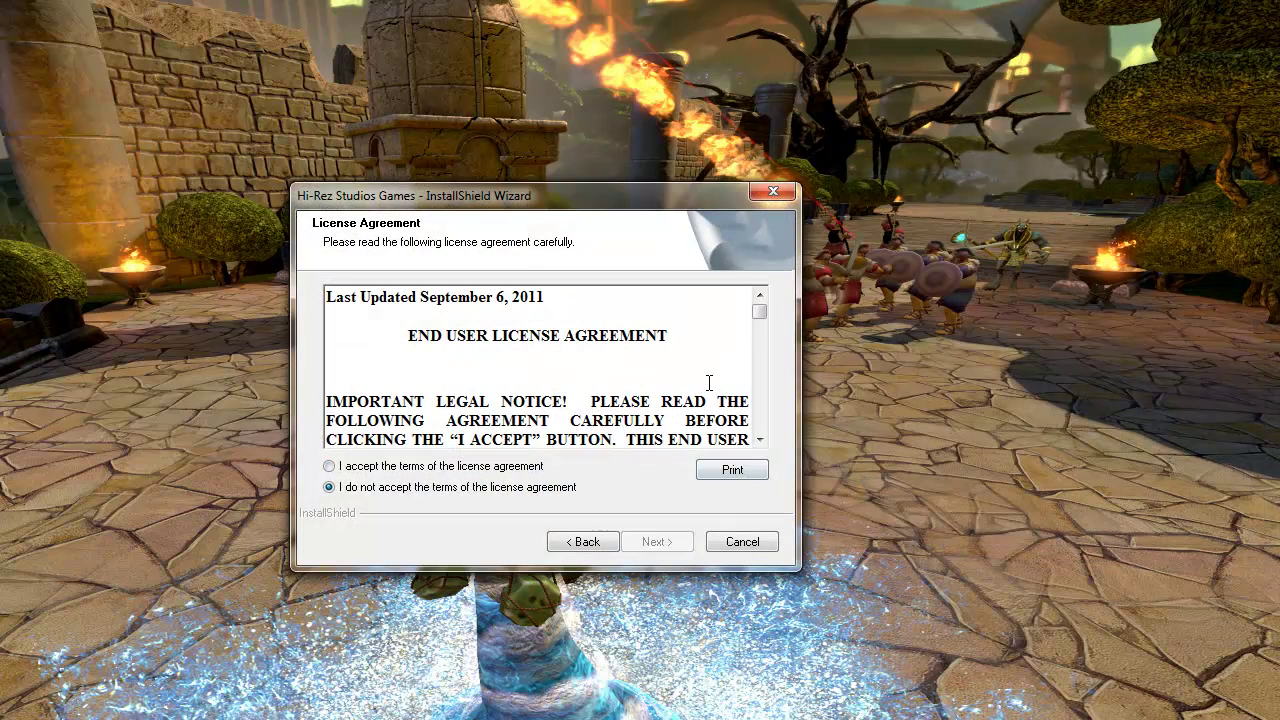
Step: Accept the terms of the end user license agreement and continue to the destination location page
mouse_move(760, 314)
left_mouse_down()
mouse_move(770, 432)
mouse_move(767, 315)
left_mouse_up()
left_click(331, 467)
left_click(653, 542)
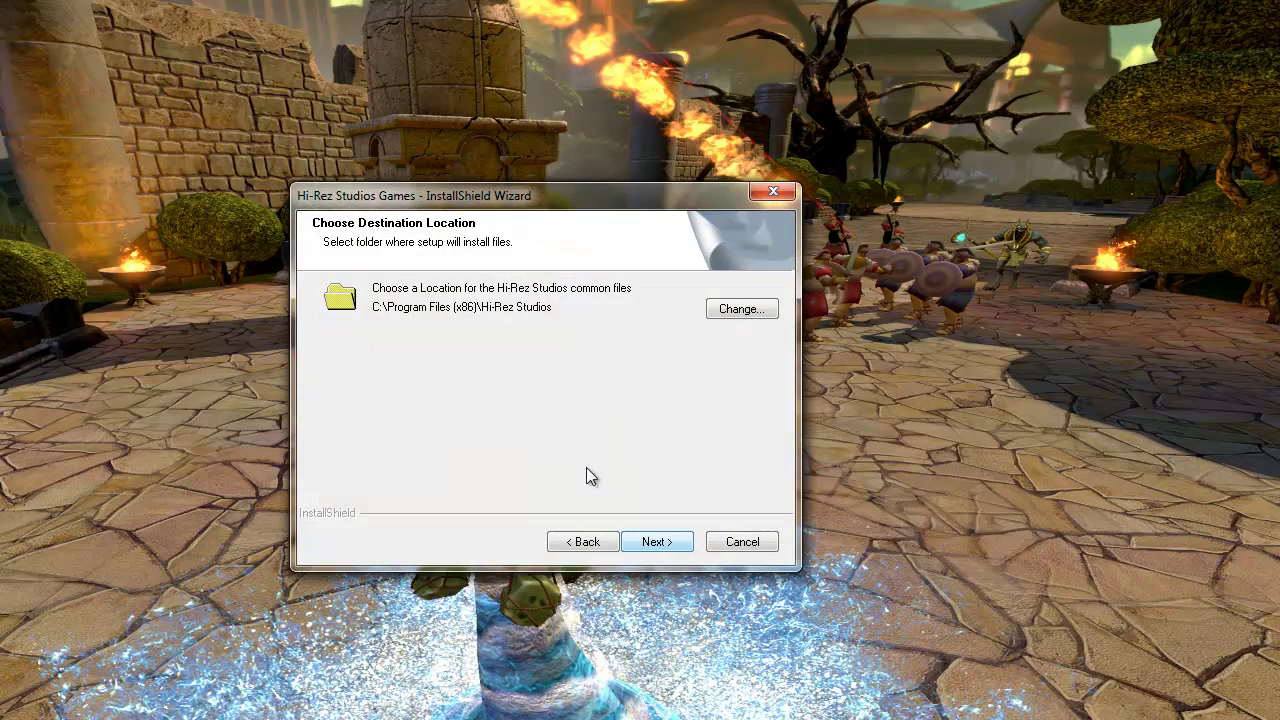
Step: Try to install the Hi-Rez Studios common files in the default folder C:\Program Files (x86)\Hi-Rez Studios
left_click_drag(405, 195, 480, 161)
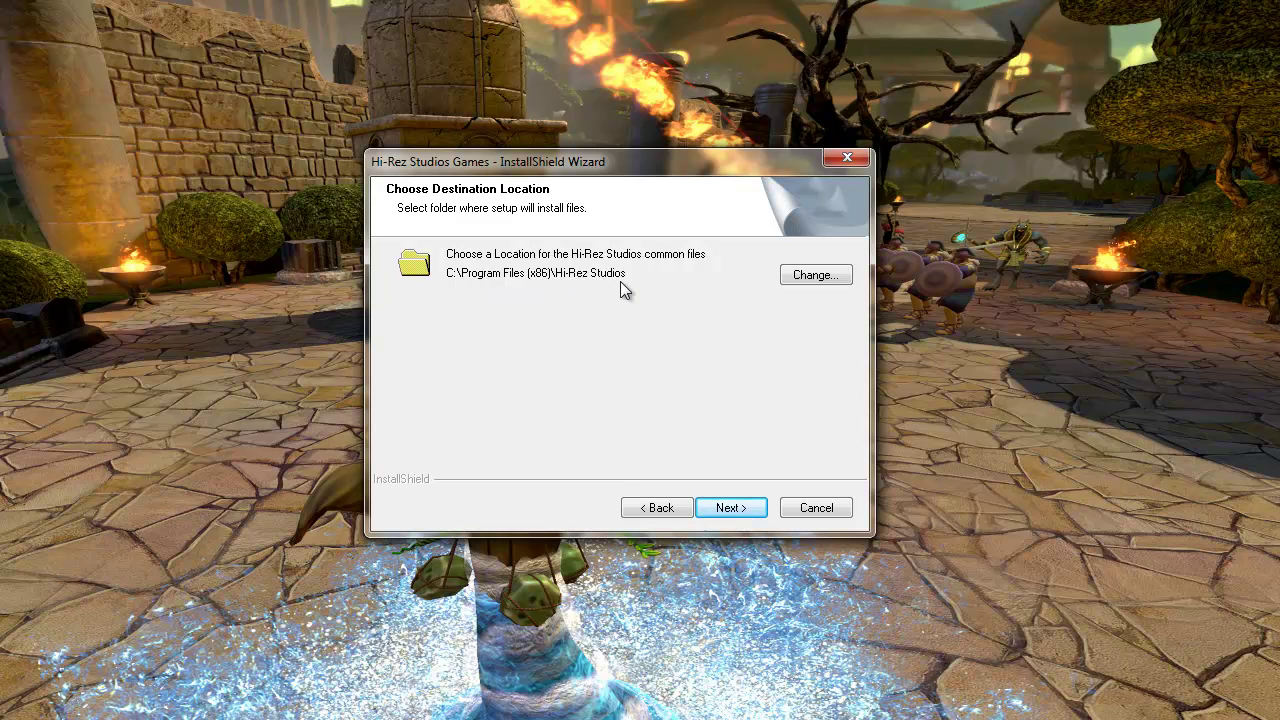
left_click(733, 509)
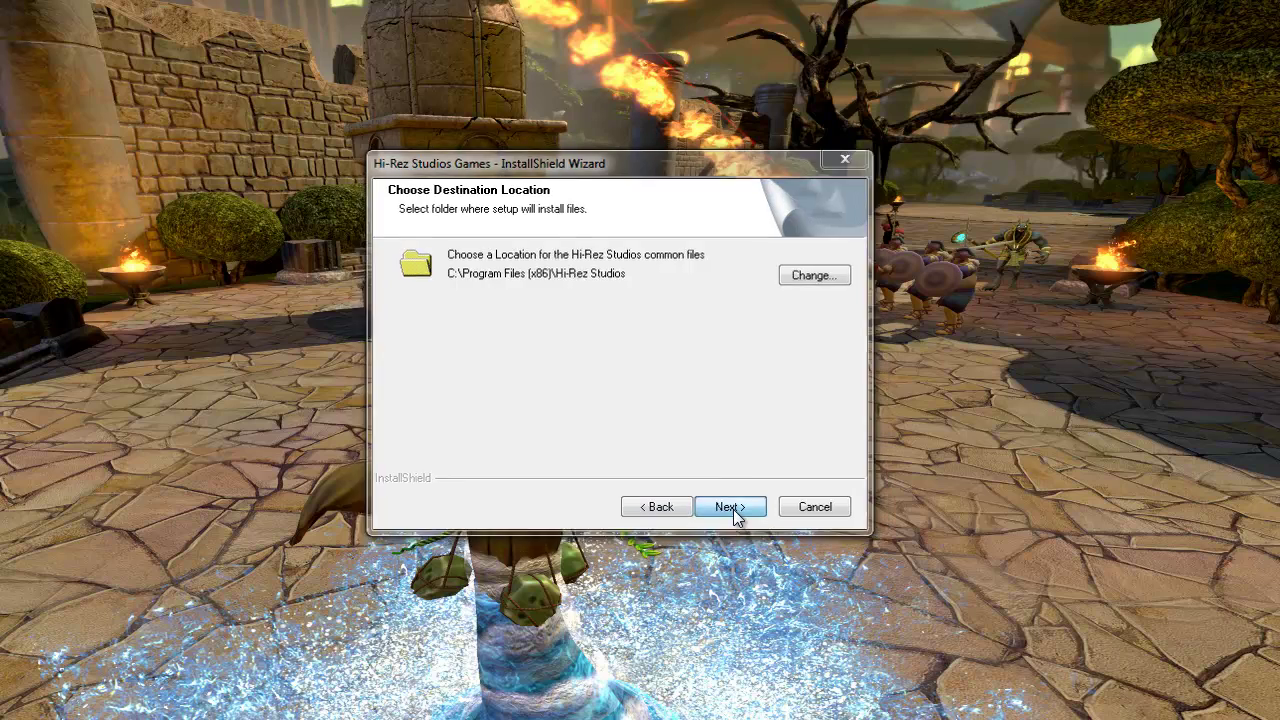
left_click(655, 542)
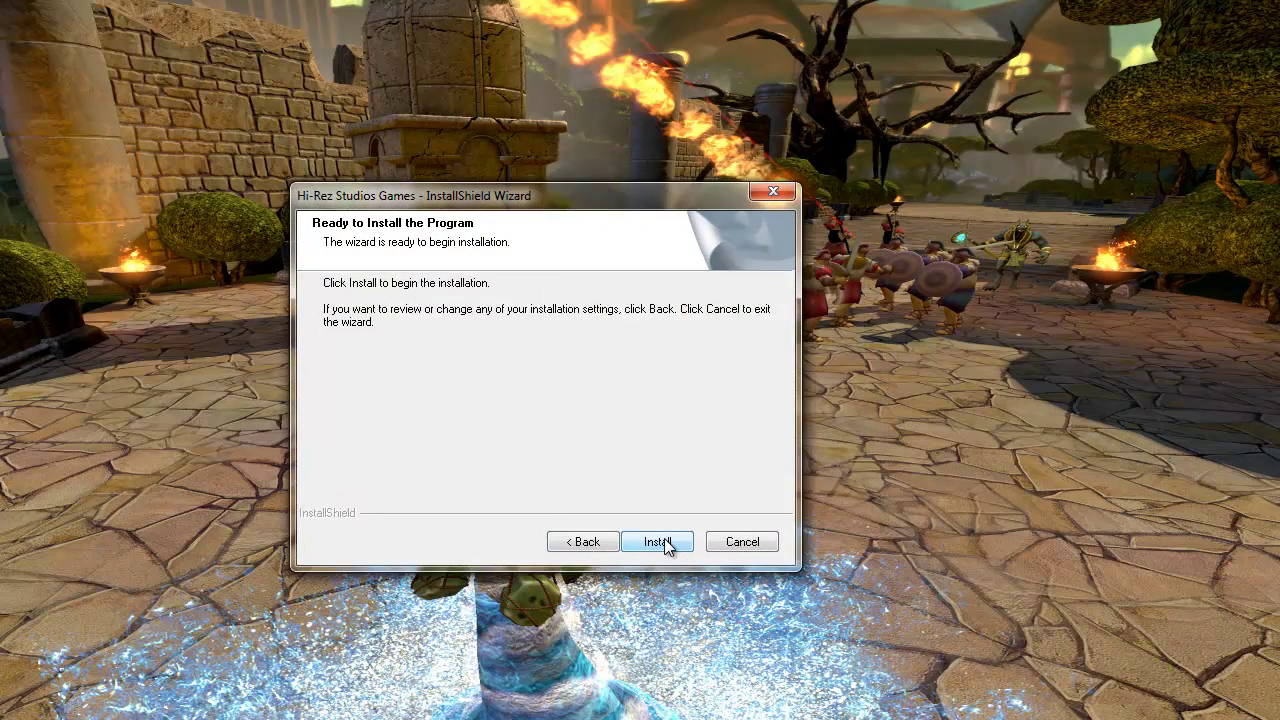
left_click(664, 538)
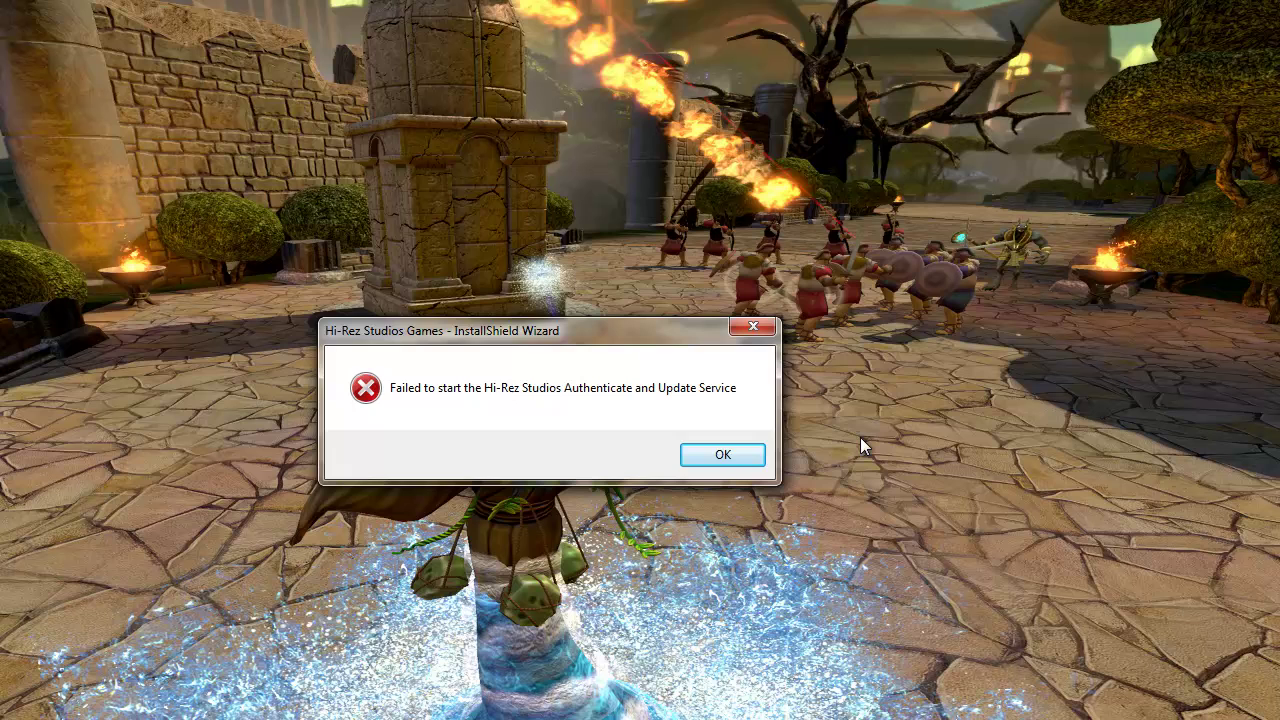
Step: Dismiss the Authenticate and Update Service error message and finish the interrupted setup wizard
left_click_drag(530, 329, 501, 247)
left_click(669, 378)
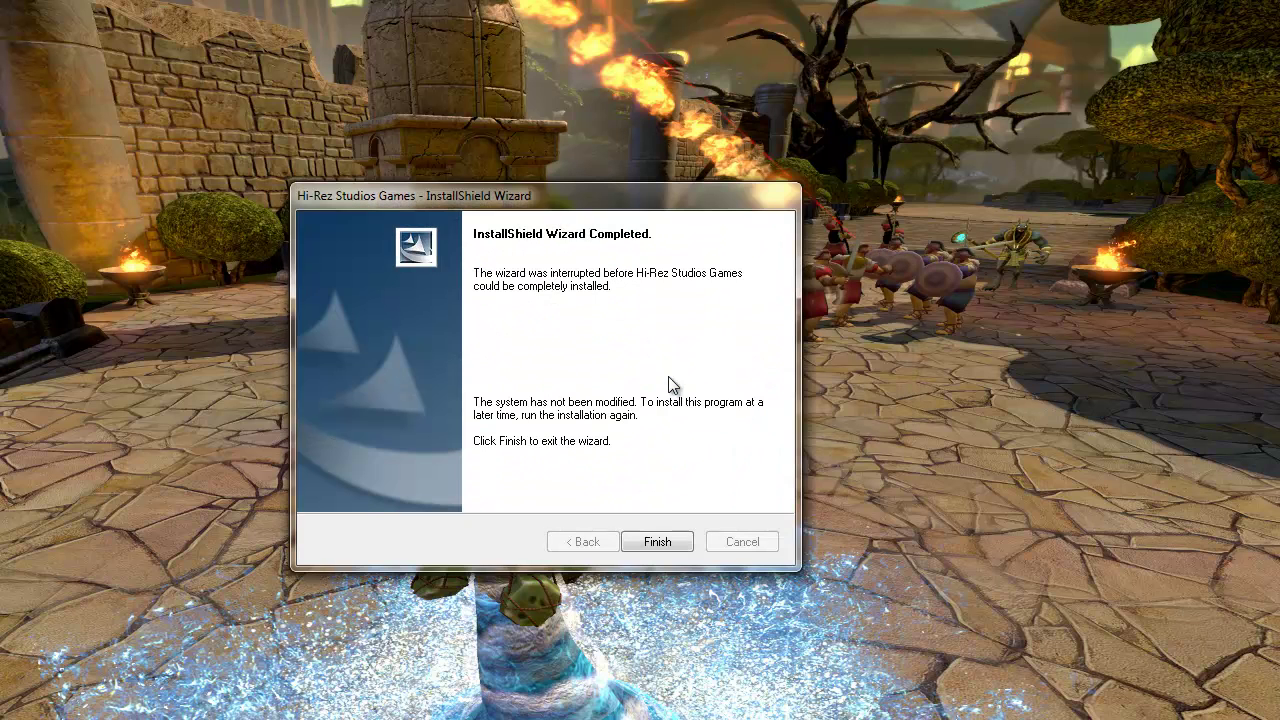
left_click(665, 541)
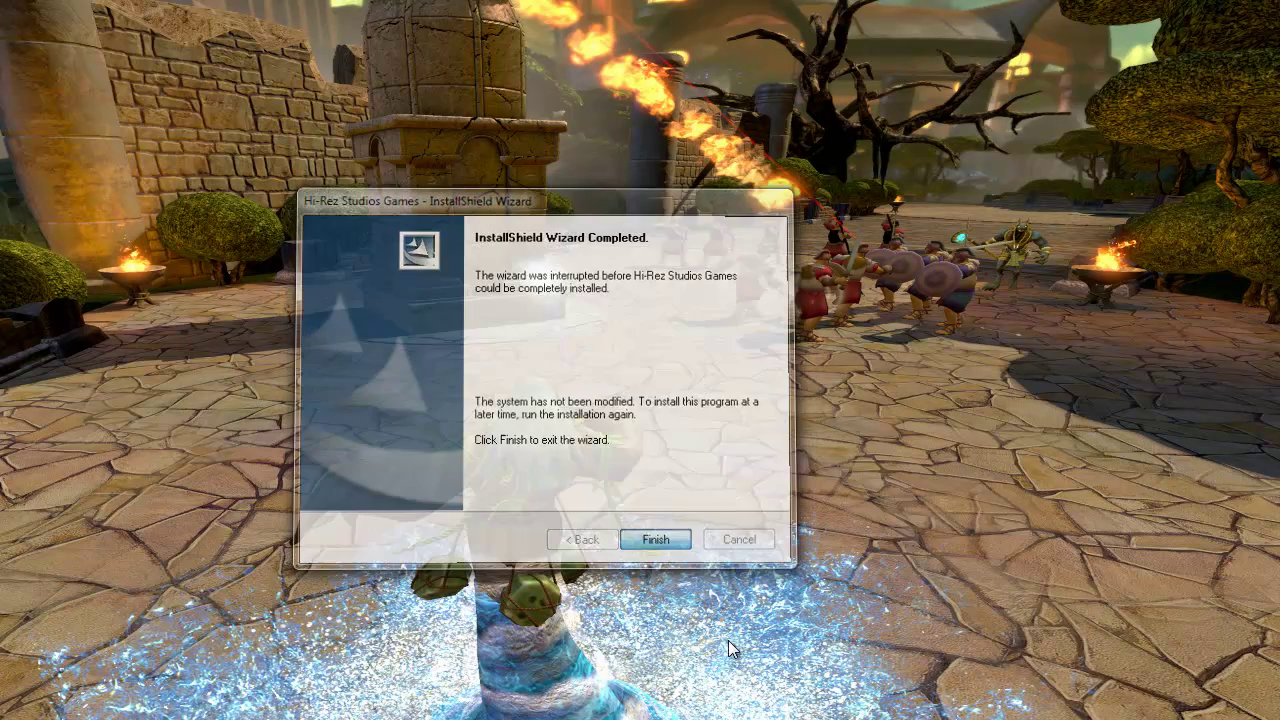
key("super")
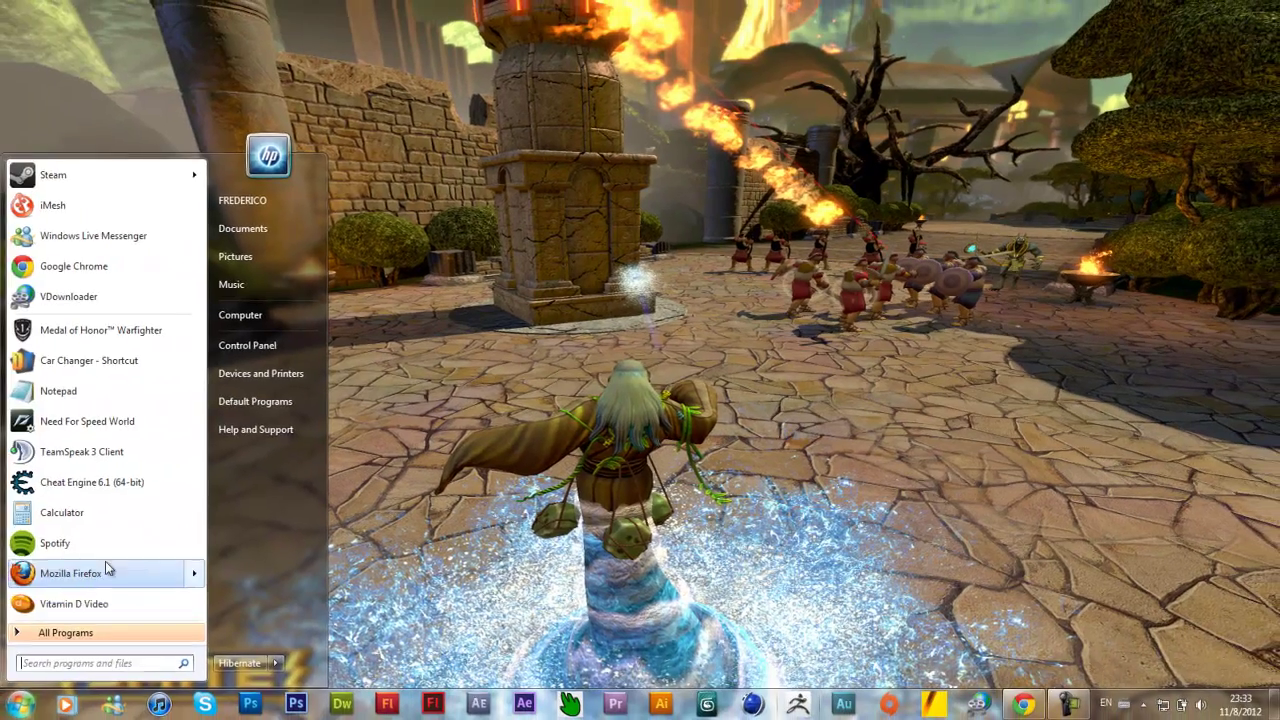
left_click(703, 502)
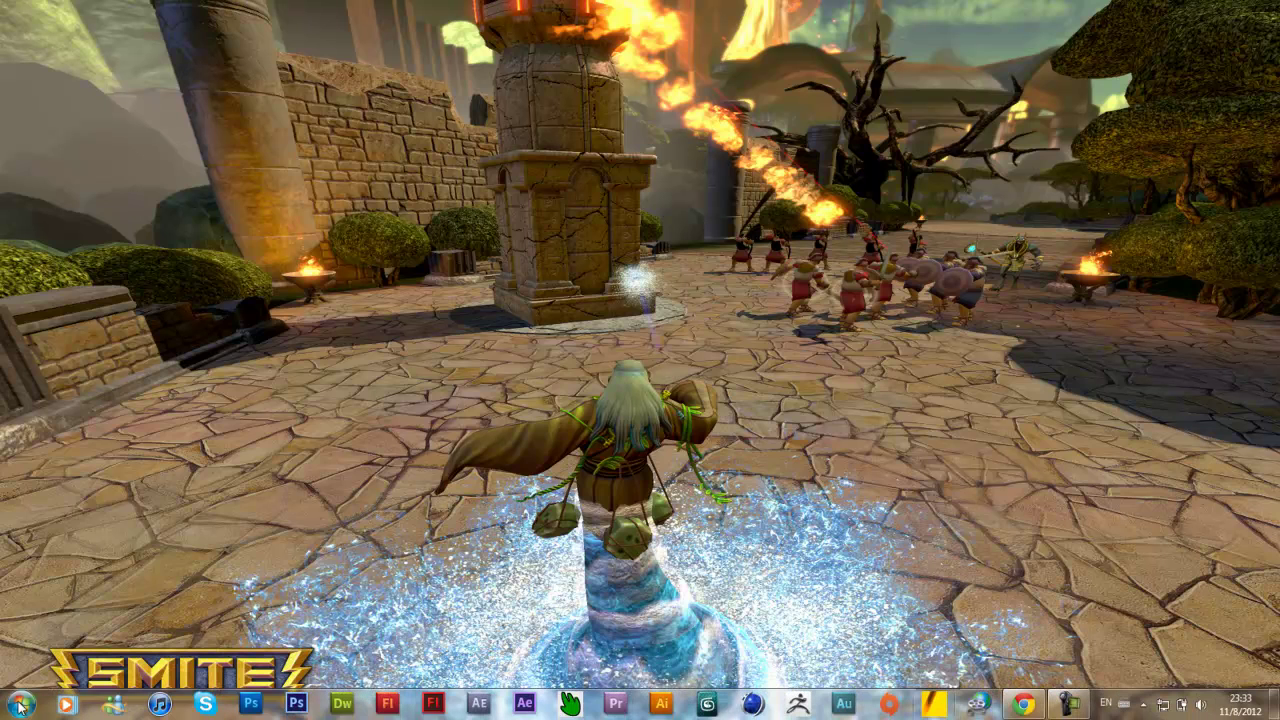
key("super")
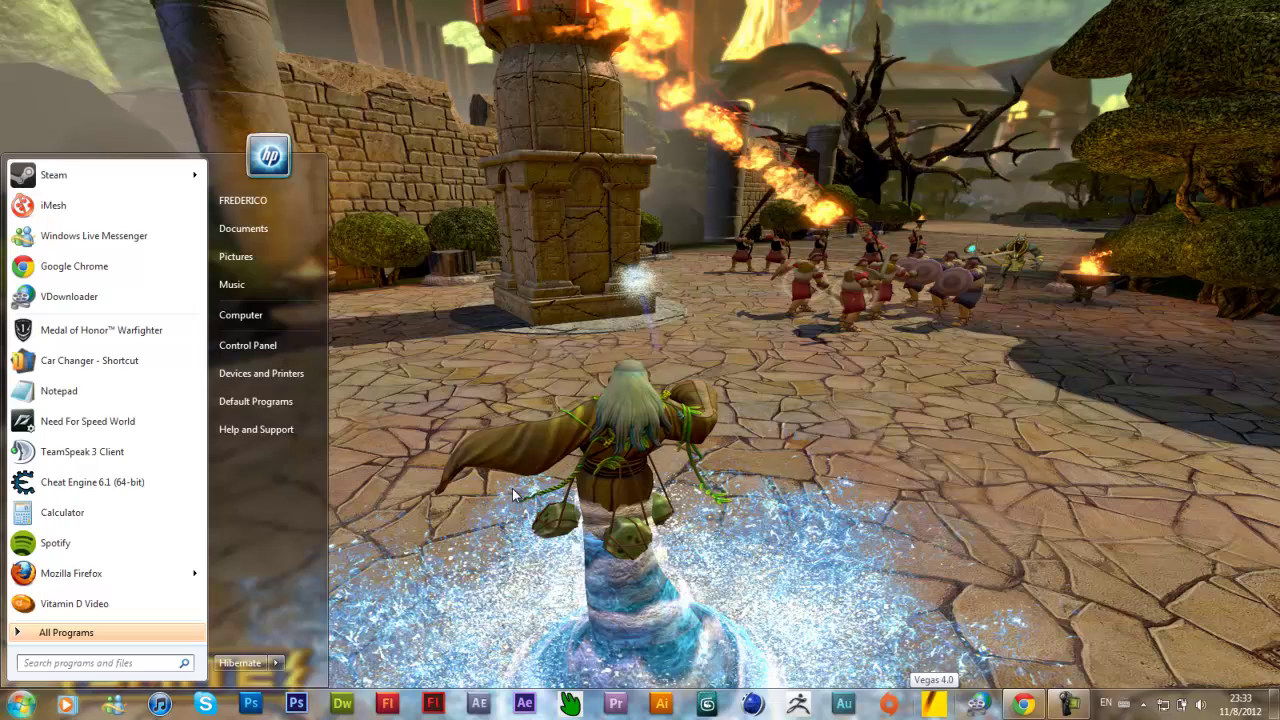
left_click(938, 399)
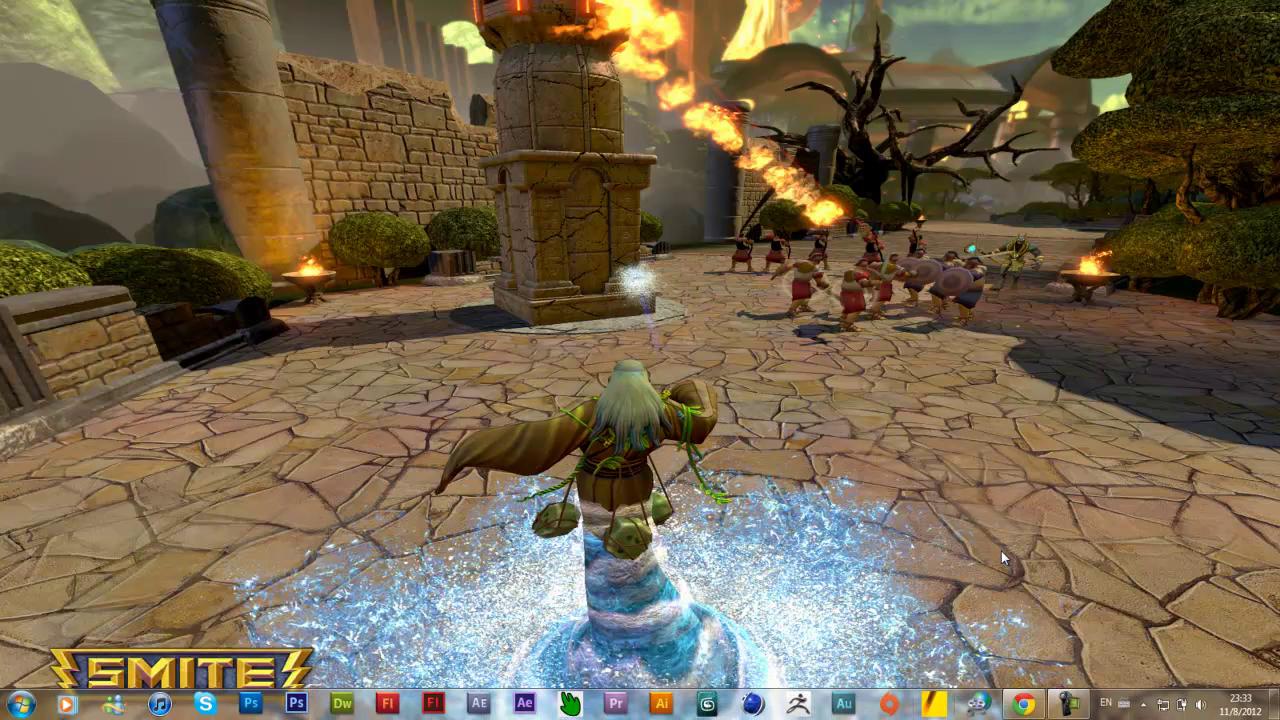
Step: Switch back to Google Chrome, close the history page and rerun InstallHiRezGamesEnglish.exe from the downloads list
key("super")
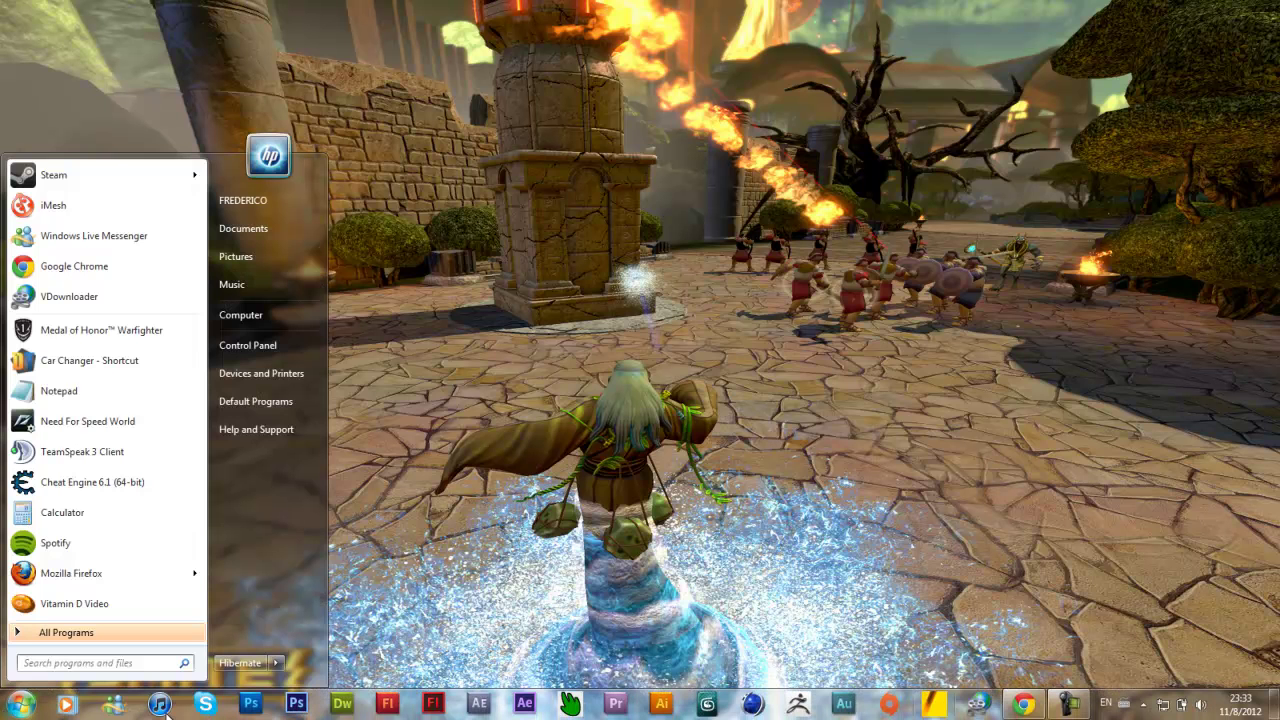
left_click(1012, 705)
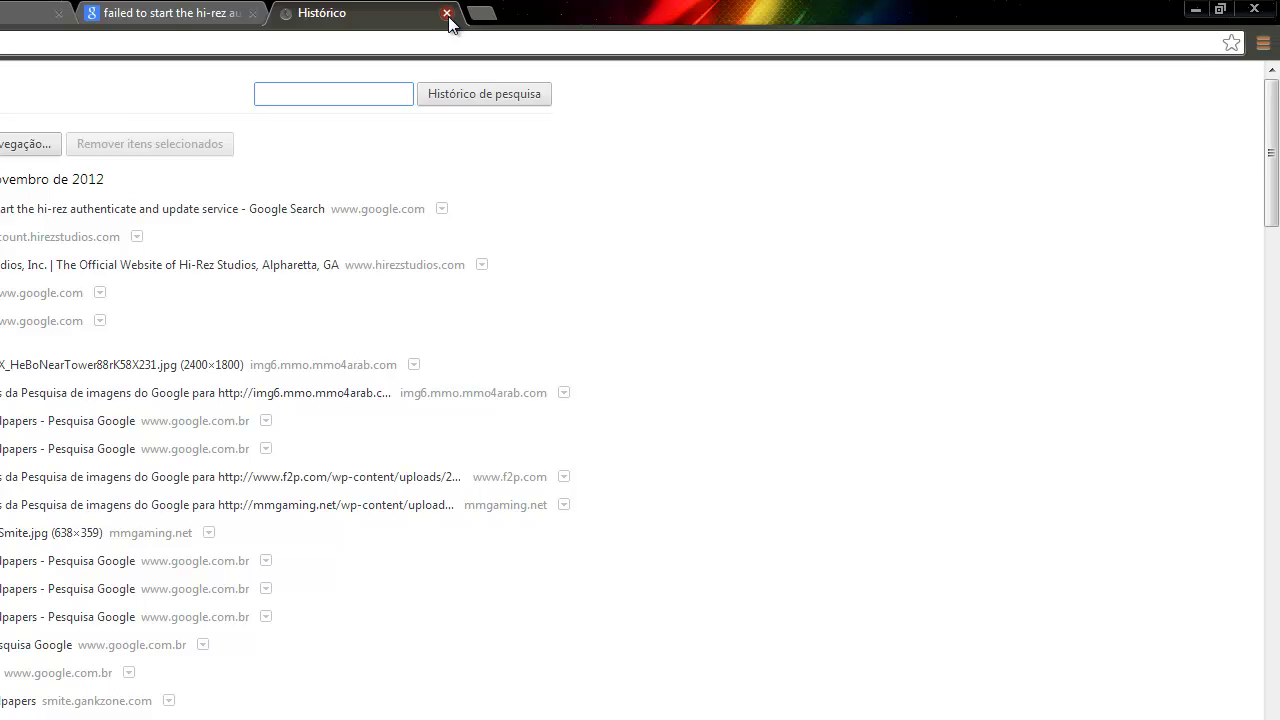
left_click(447, 13)
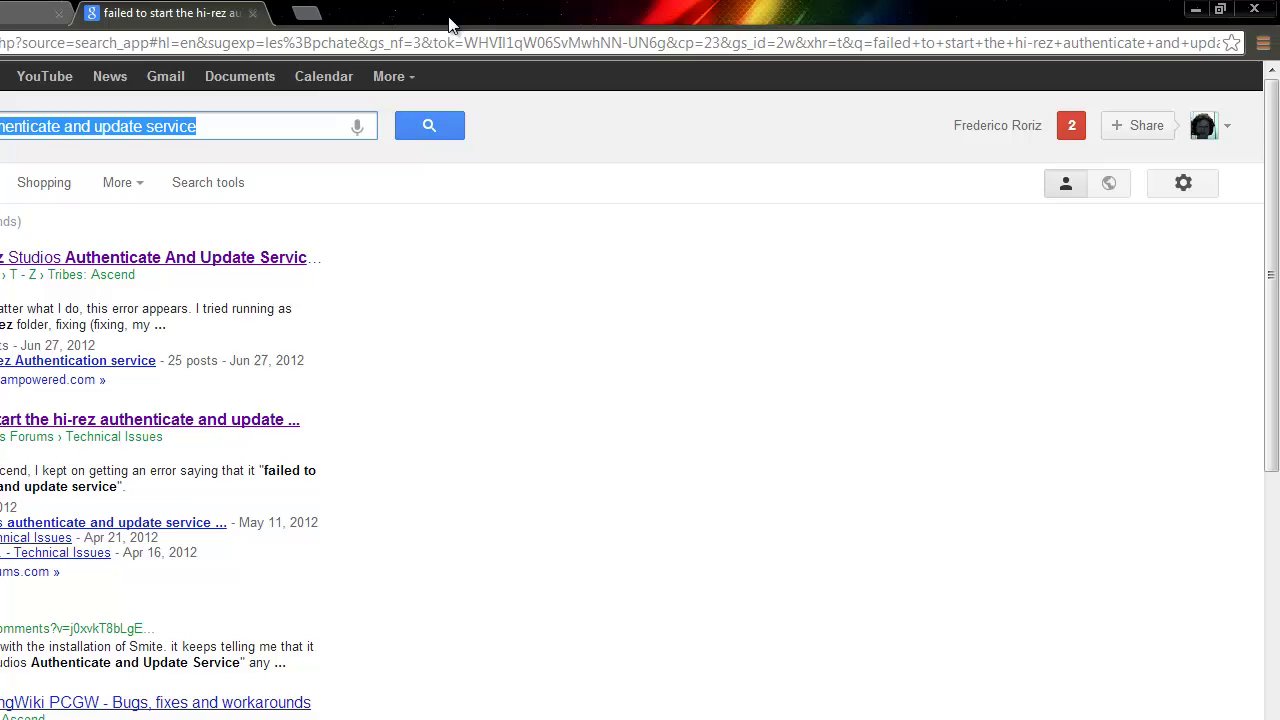
key("ctrl+j")
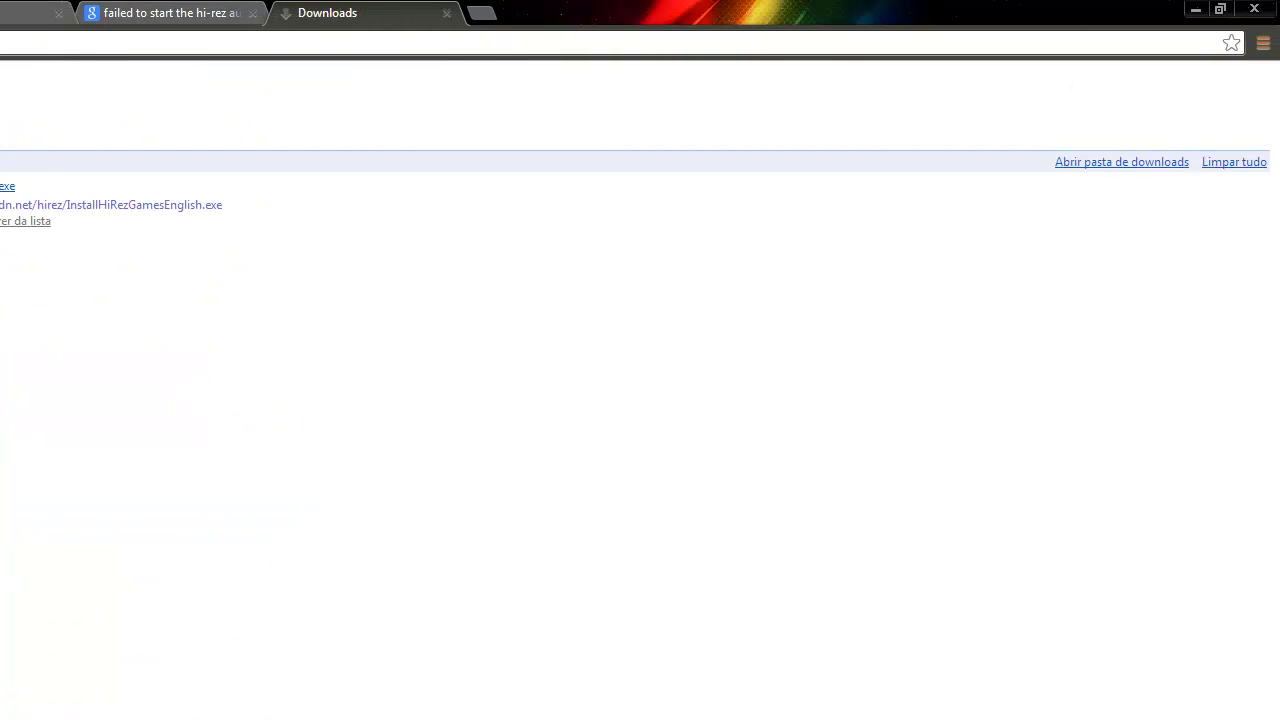
left_click(180, 157)
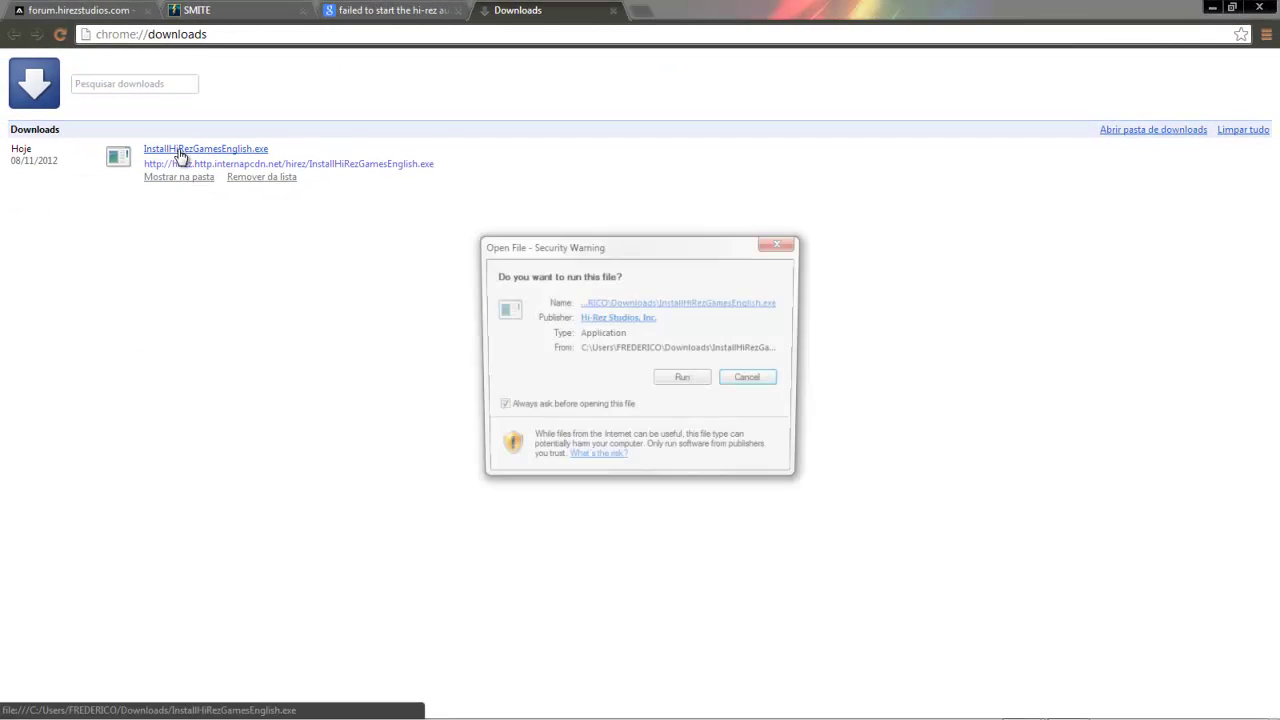
left_click(678, 381)
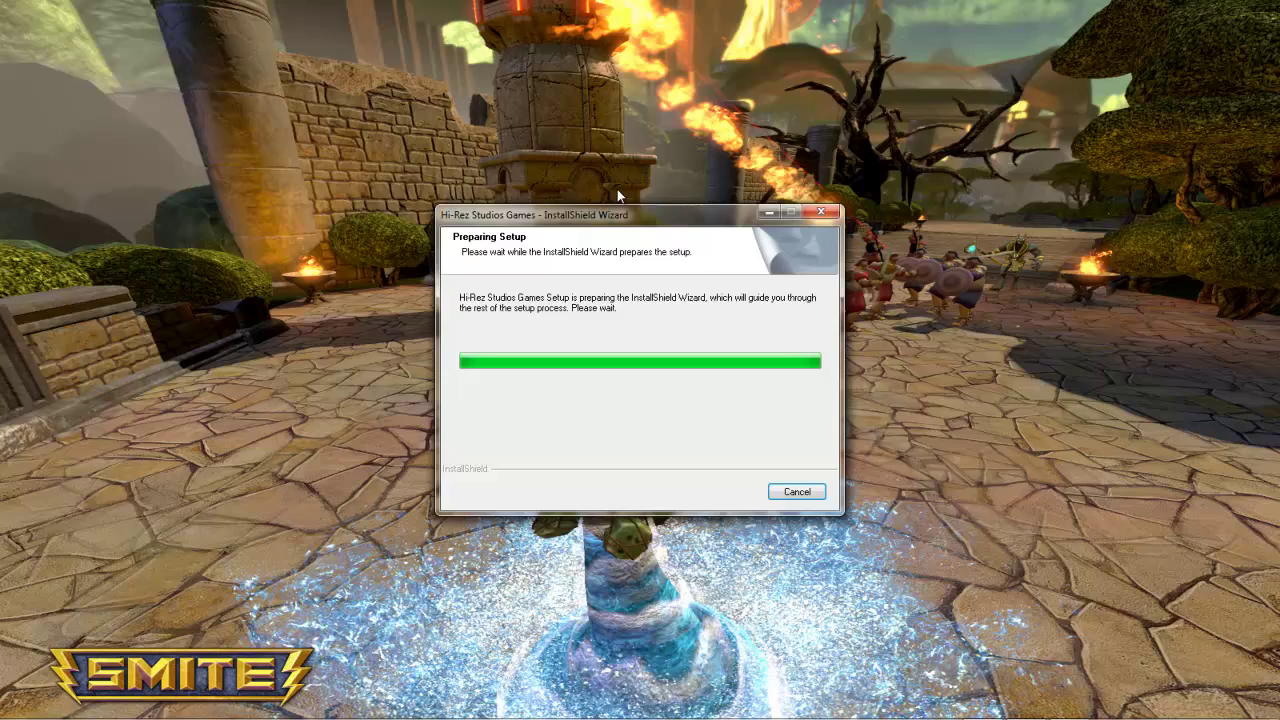
Step: Choose Smite Closed Beta in the setup wizard and accept the terms of its license agreement
left_click_drag(585, 228, 823, 292)
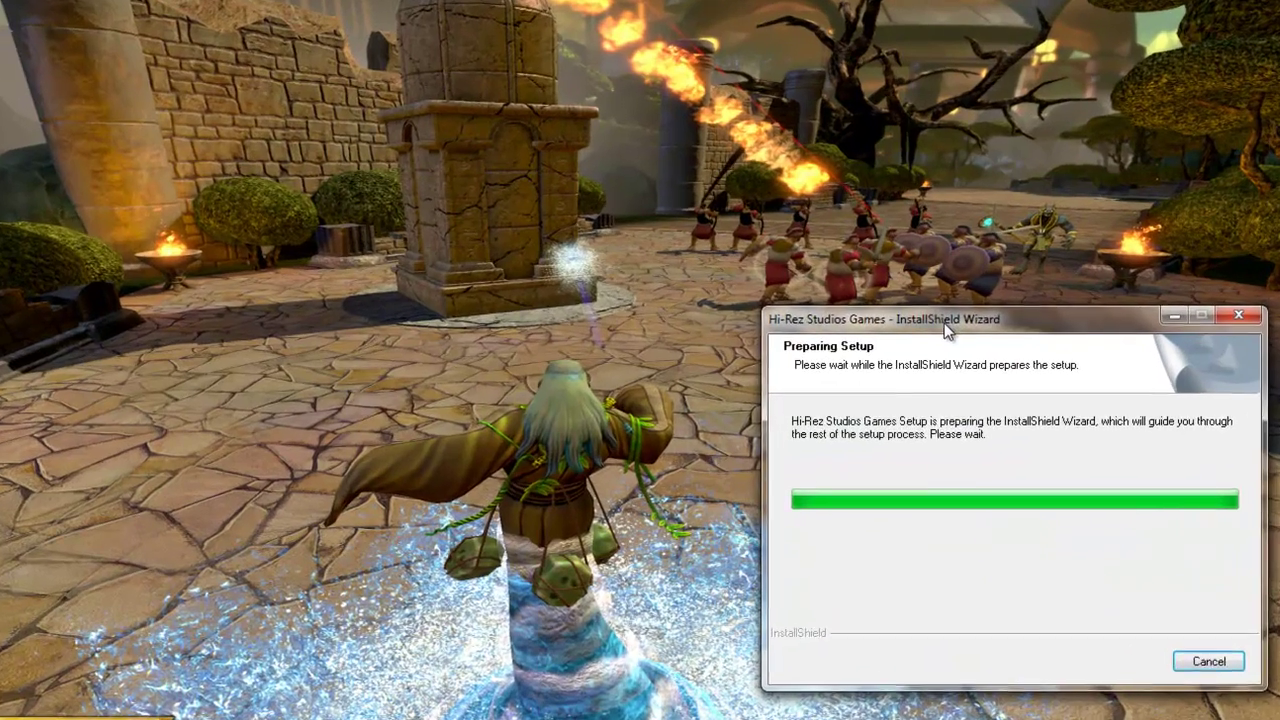
left_click_drag(942, 333, 1003, 405)
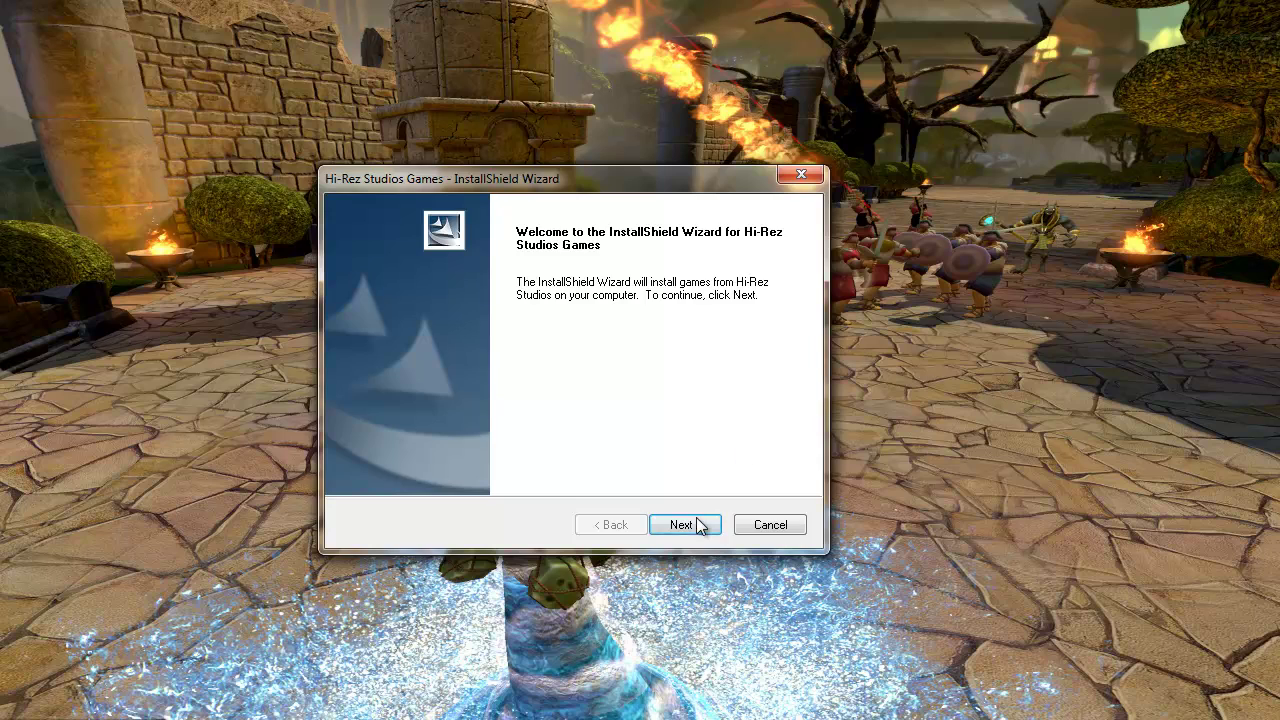
left_click(690, 520)
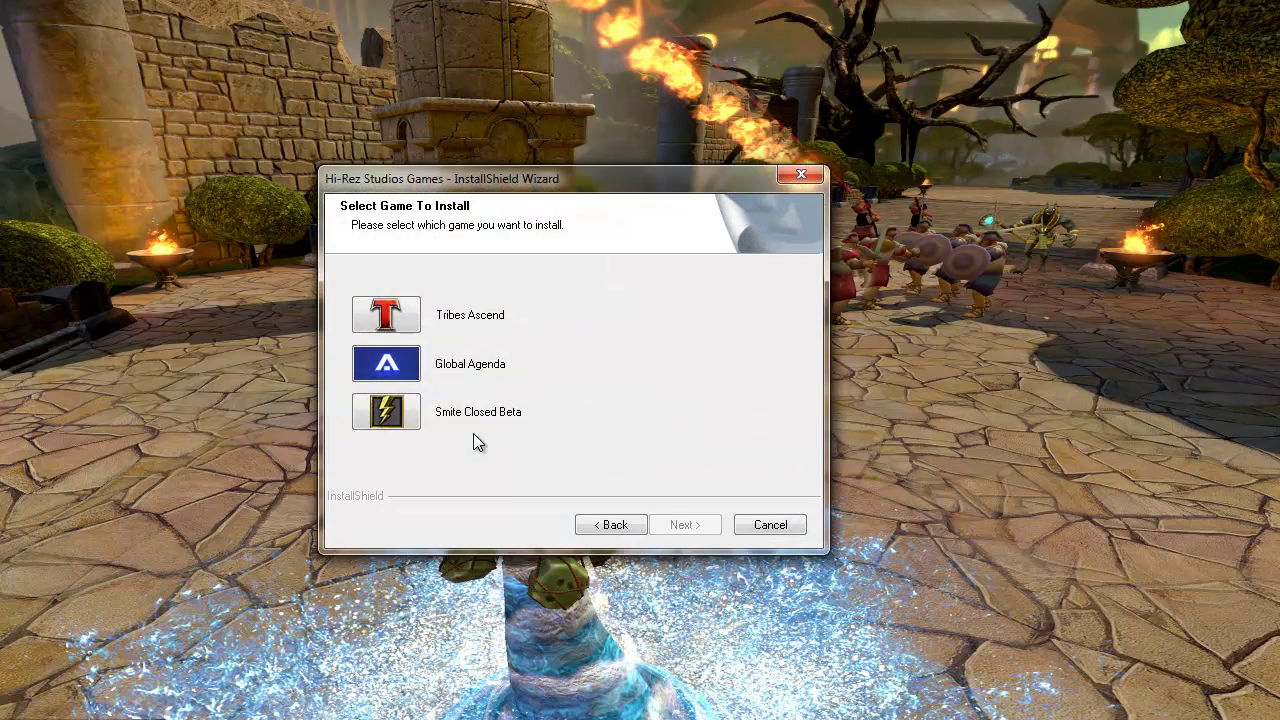
left_click(387, 413)
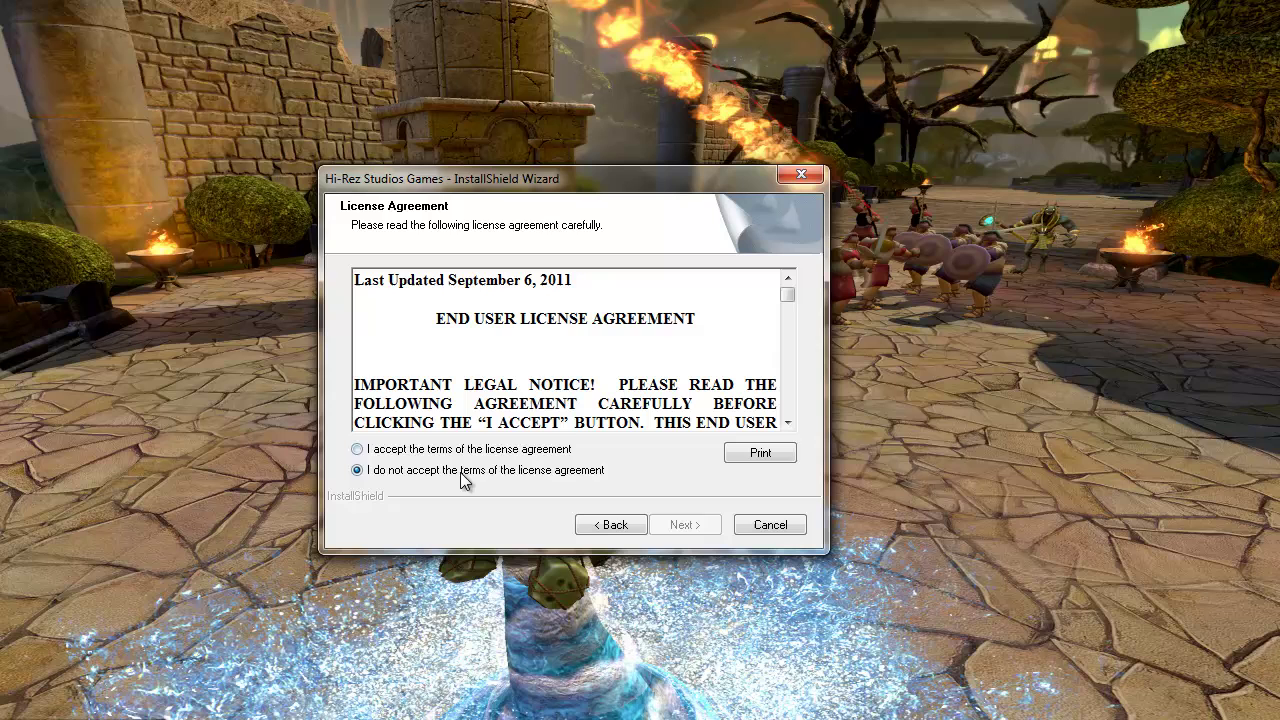
left_click(358, 450)
left_click(686, 523)
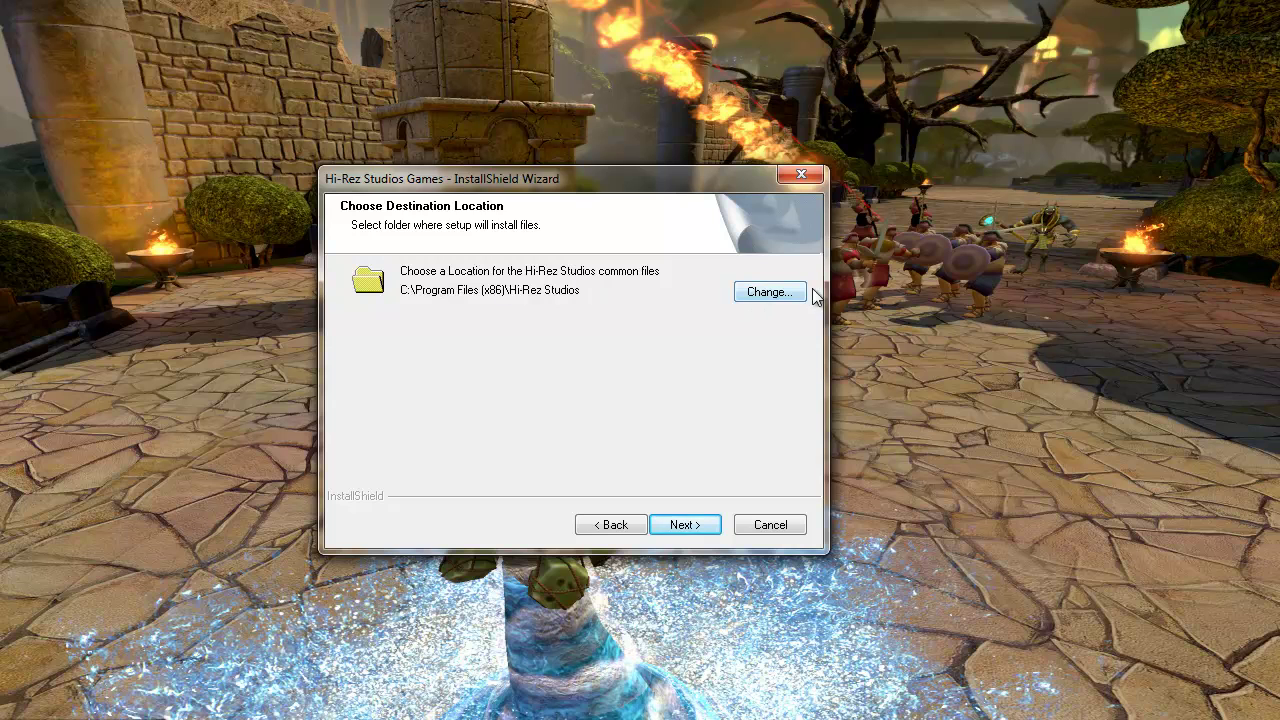
Step: Change the location for the Hi-Rez Studios common files to C:\SMITE CLOSED BETA
left_click(778, 300)
left_click_drag(548, 210, 918, 265)
left_click_drag(997, 328, 832, 340)
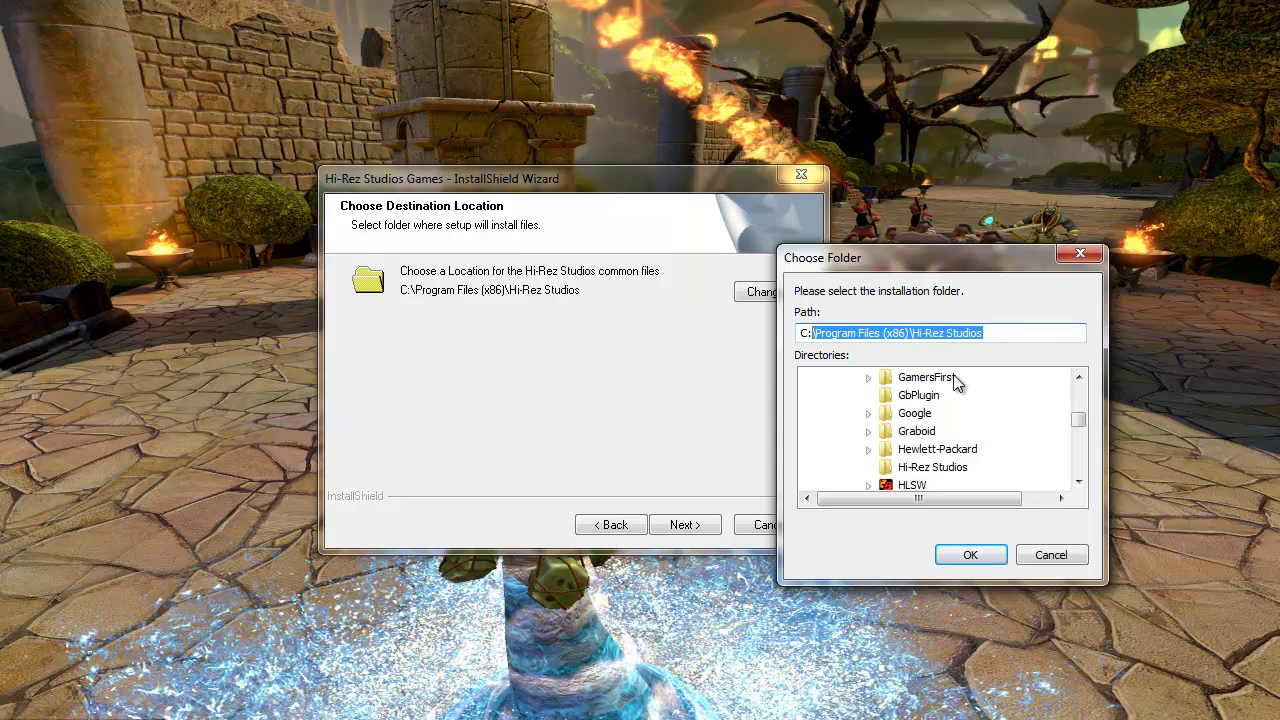
left_click_drag(997, 333, 822, 356)
key("BackSpace")
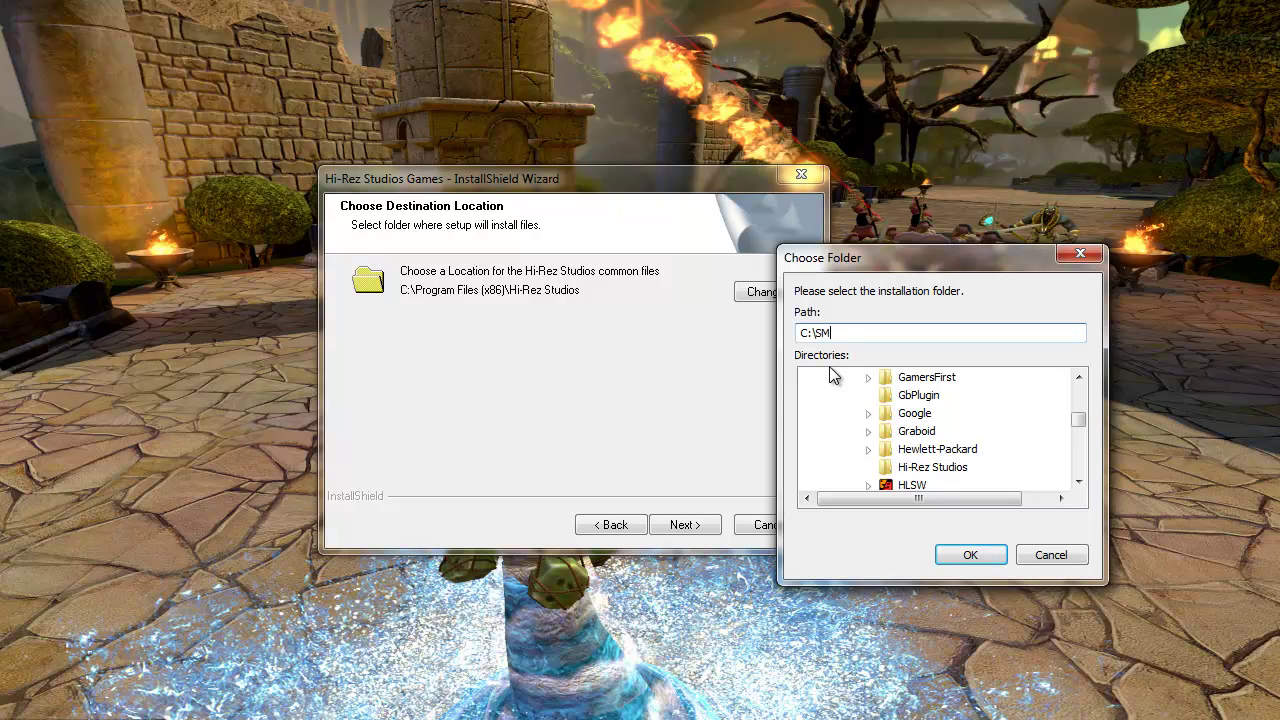
type("SMITE CLOSED BETA")
left_click(968, 556)
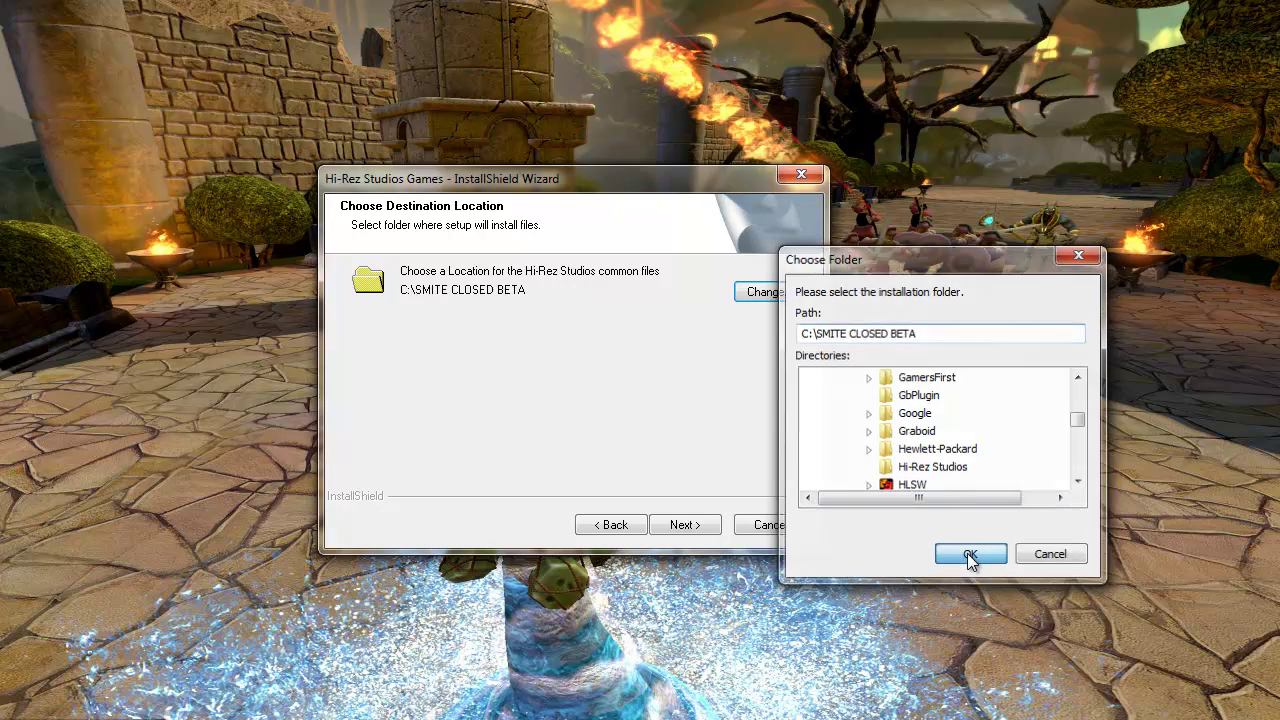
Step: Accept the remaining setup wizard settings and start the installation of Hi-Rez Studios Games
left_click(692, 532)
left_click(692, 533)
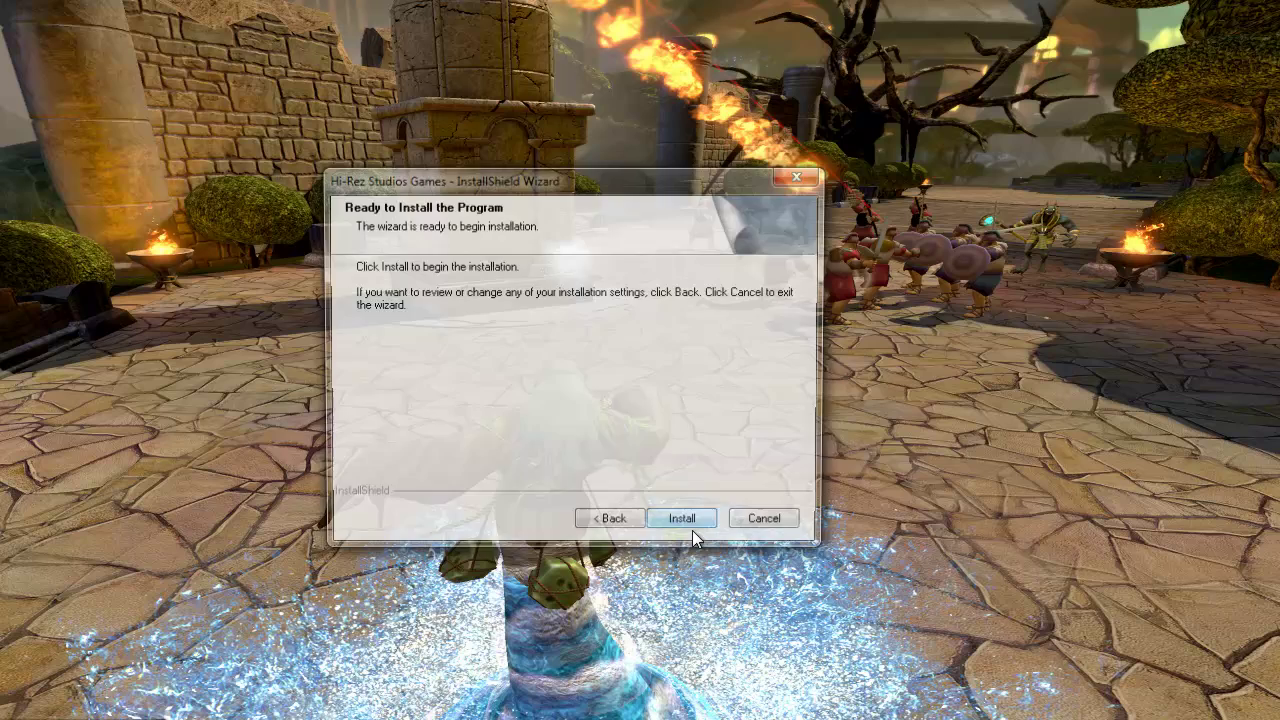
left_click(684, 520)
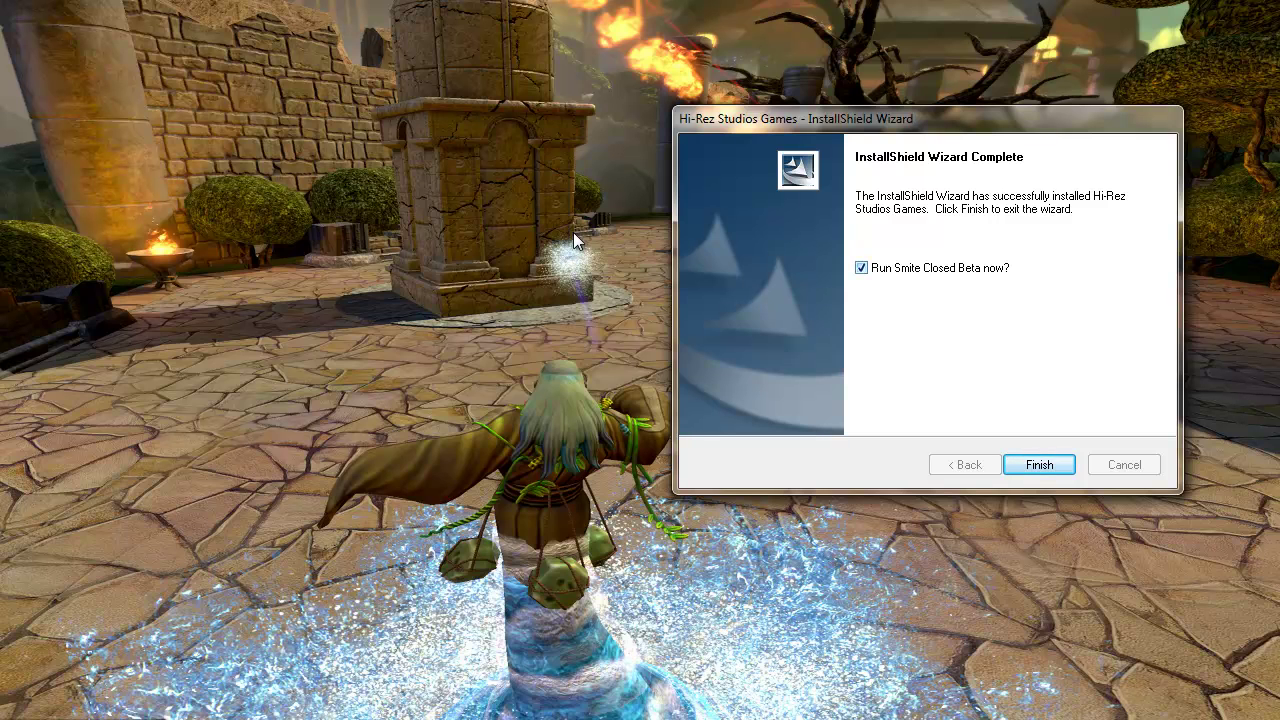
Step: Finish the setup wizard with Smite Closed Beta set to run and allow background patching and updating of Hi-Rez Studios games
key("super")
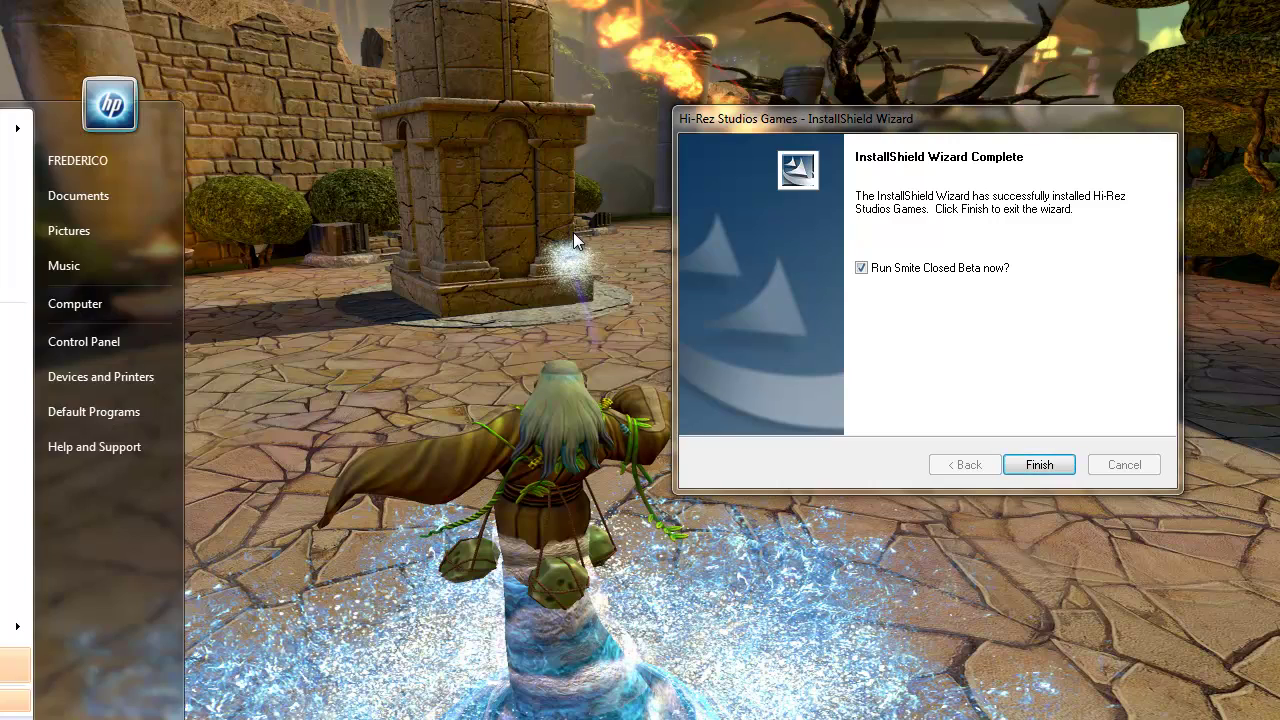
key("Escape")
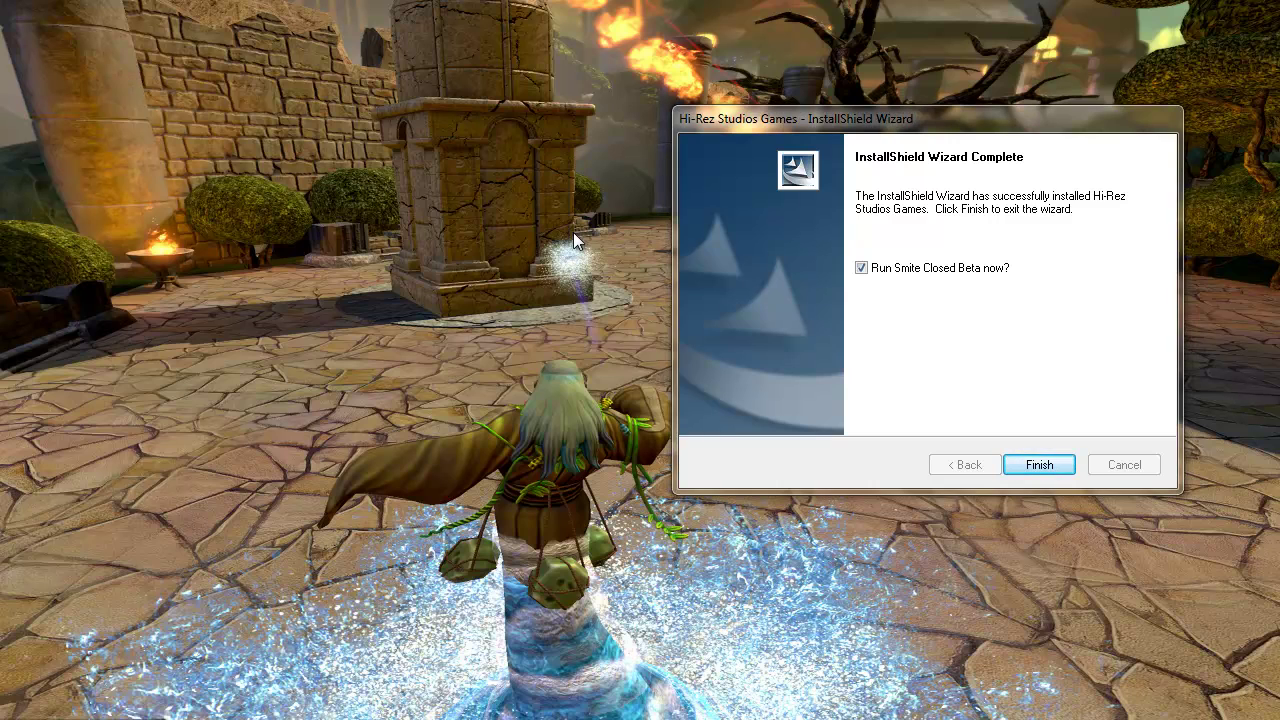
key("Return")
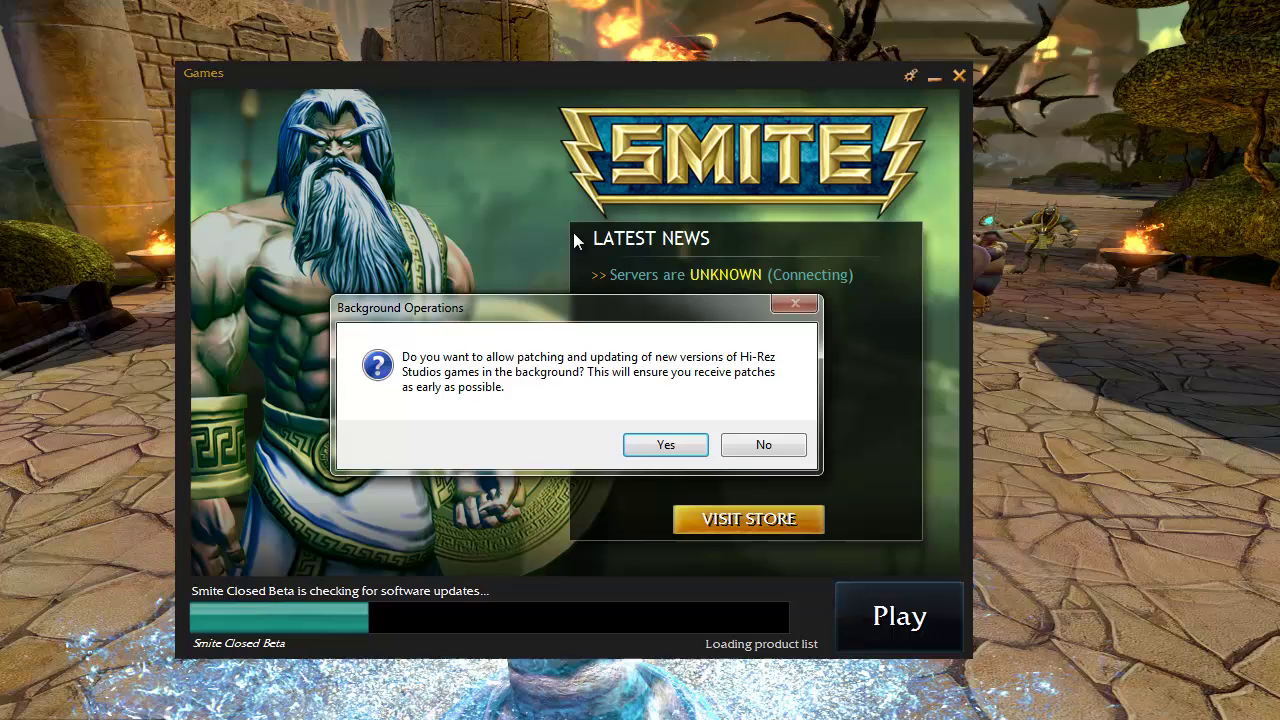
key("Return")
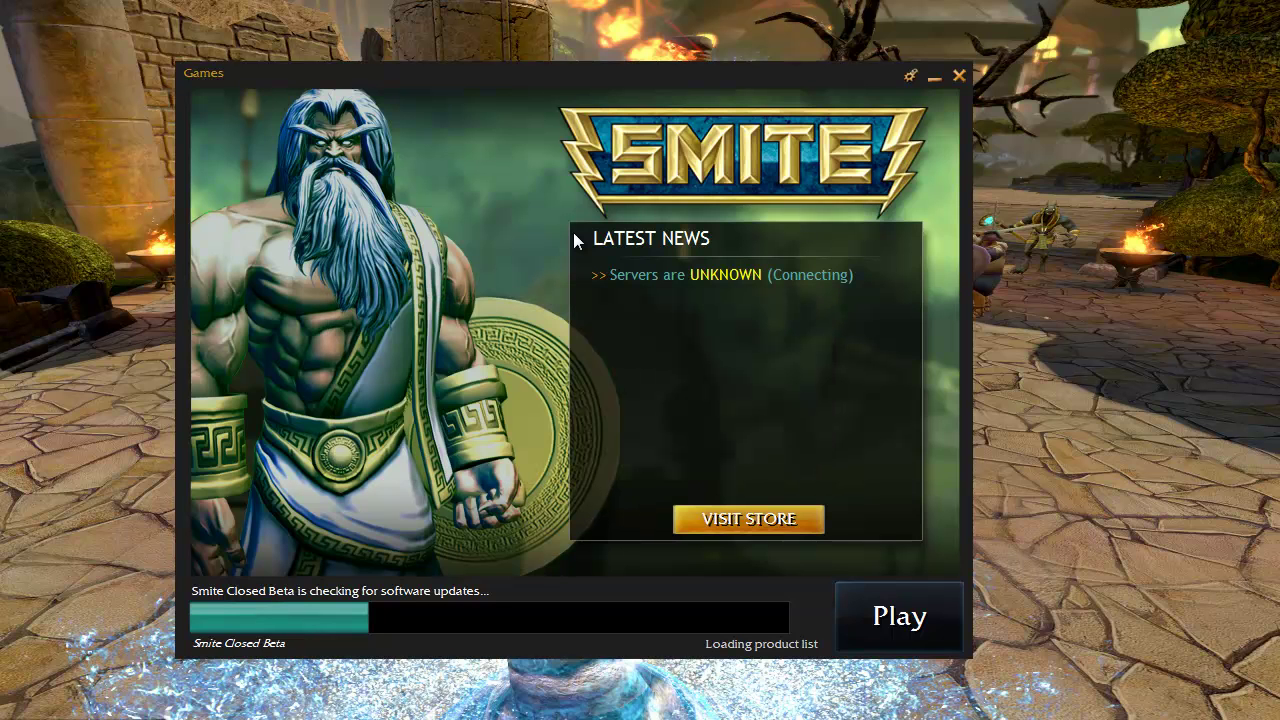